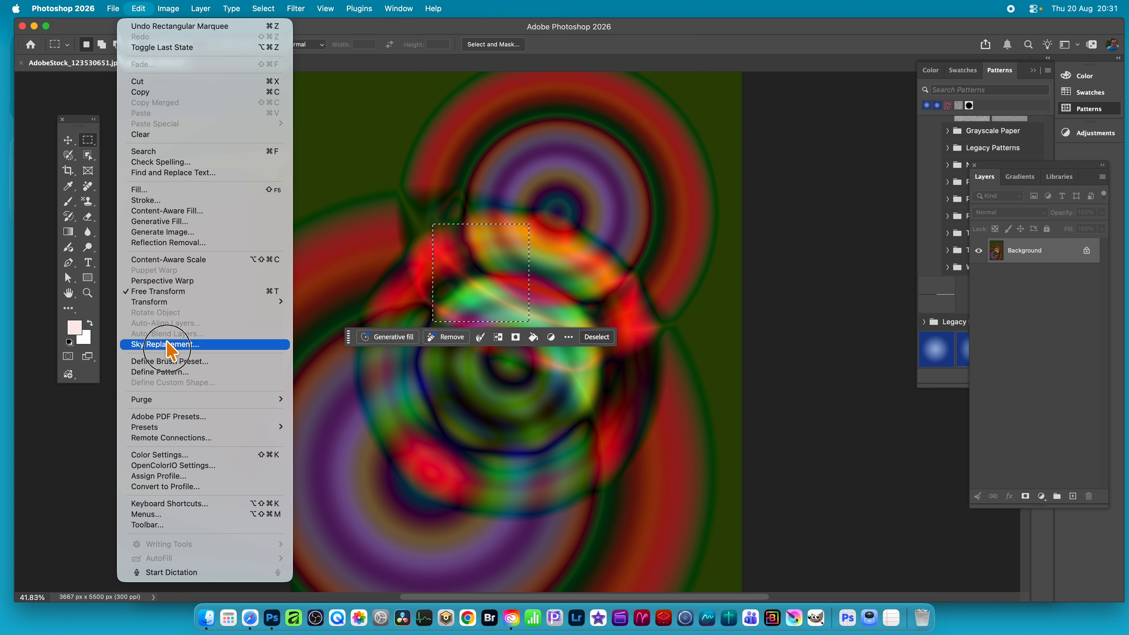
Define the selected square of the artwork as a pattern with the default name, and clear the selection.
left_click(173, 372)
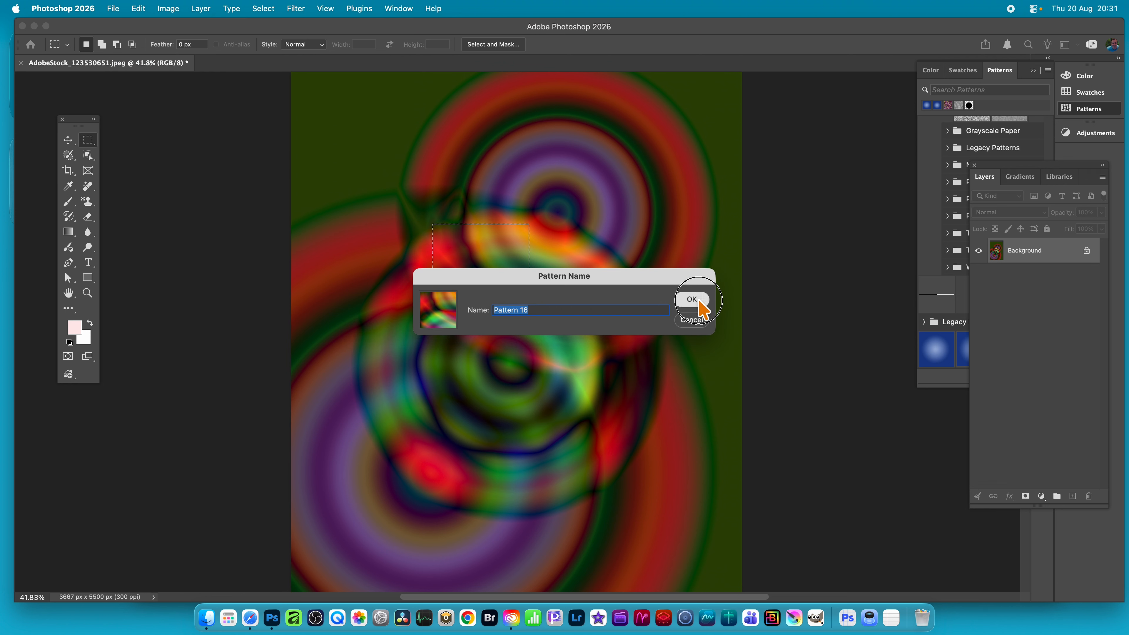
left_click(693, 299)
left_click(262, 9)
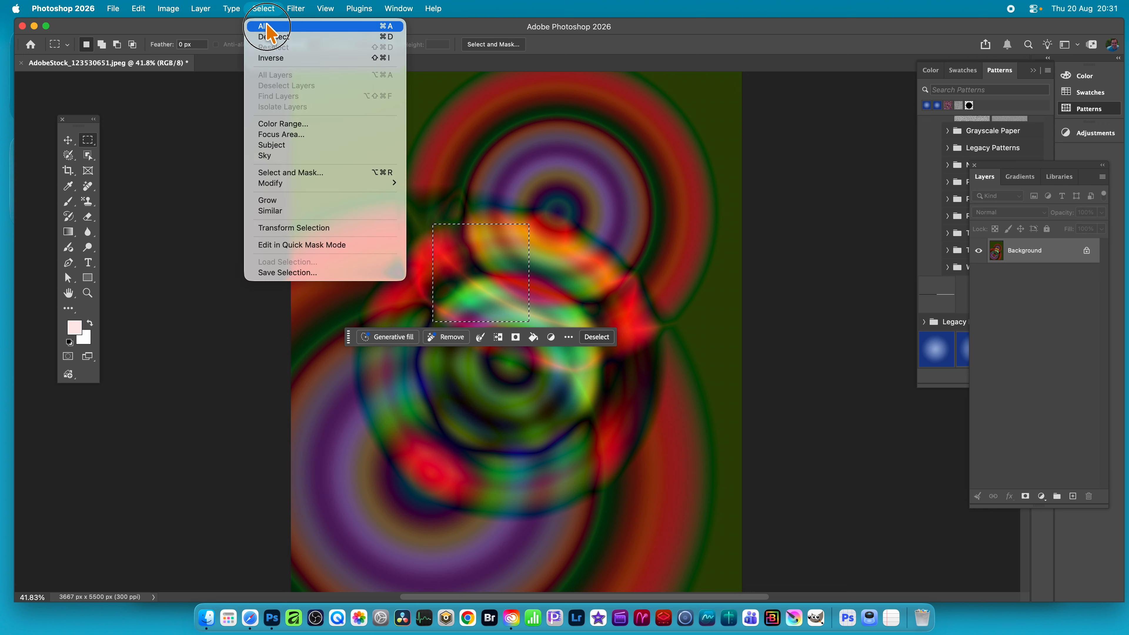
left_click(269, 41)
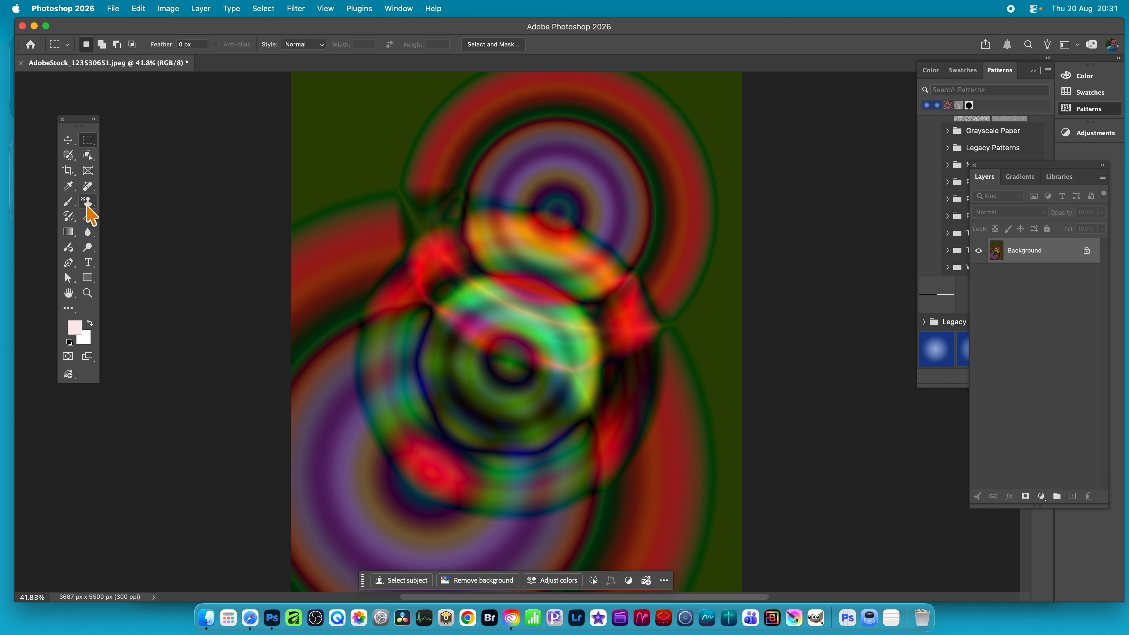
Activate the Pattern Stamp tool with the Soft Round brush and keep its blending mode at Normal.
left_click_drag(86, 204, 135, 210)
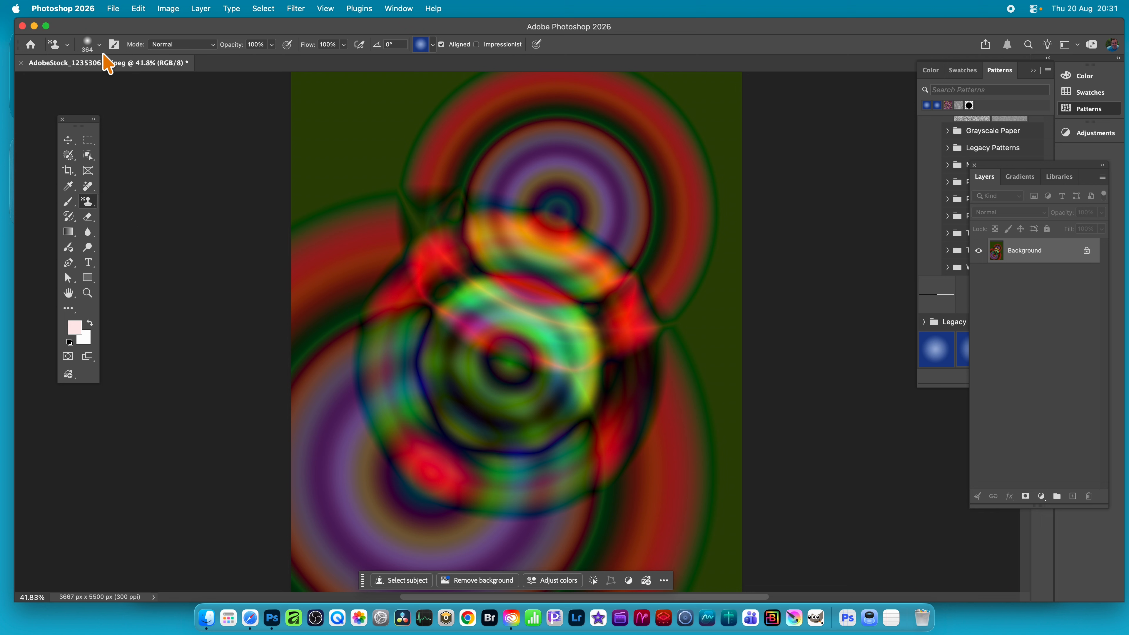
left_click(100, 45)
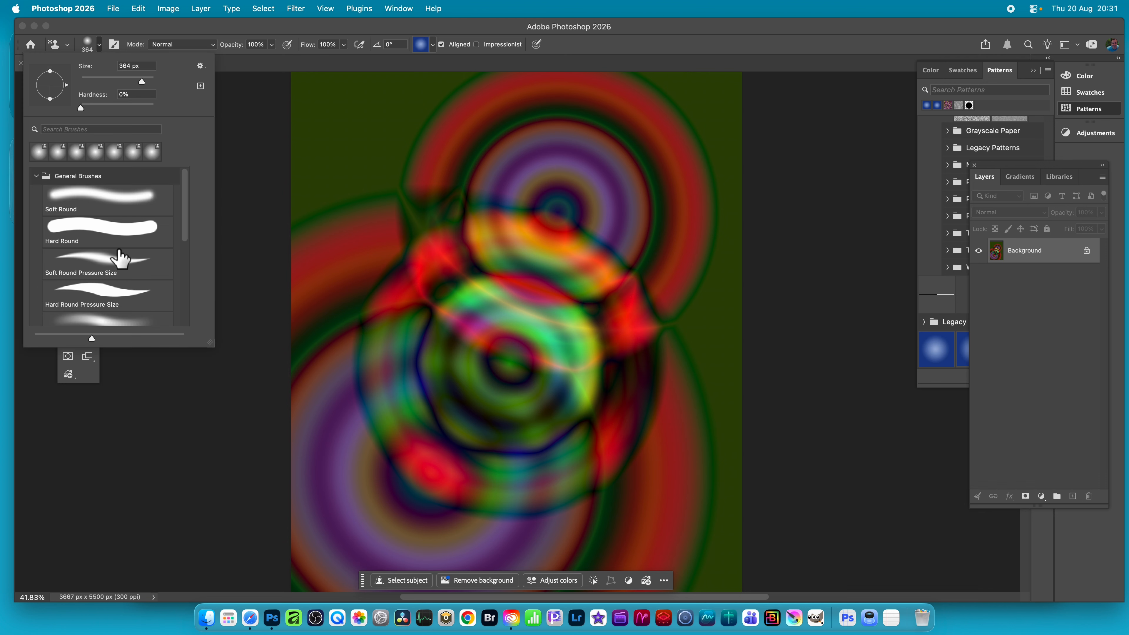
left_click(91, 209)
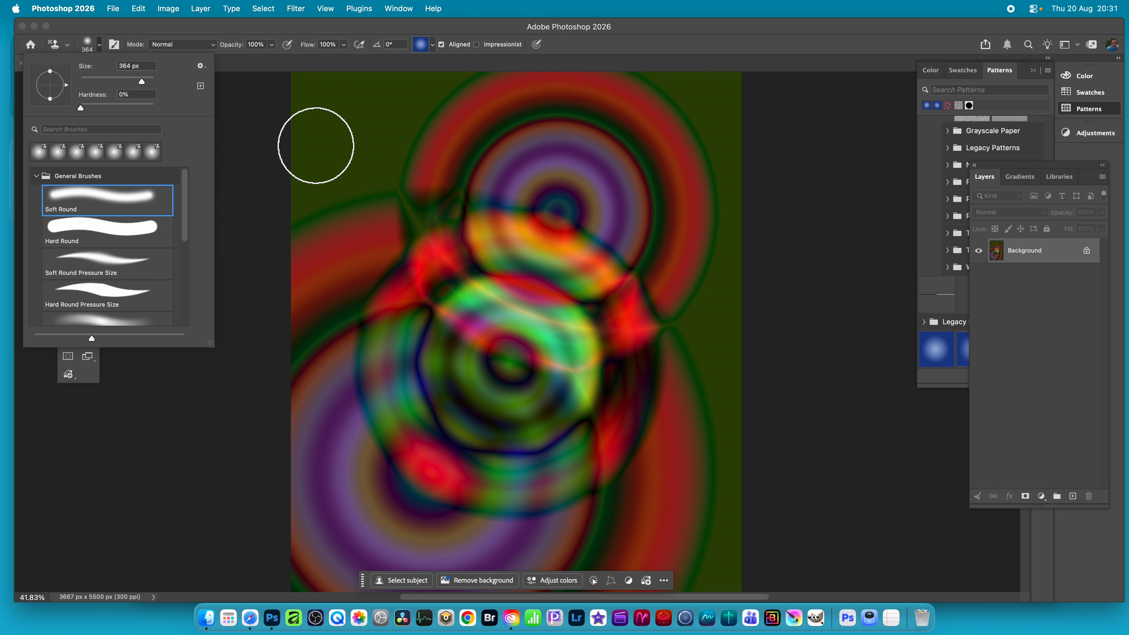
left_click(185, 44)
left_click(189, 49)
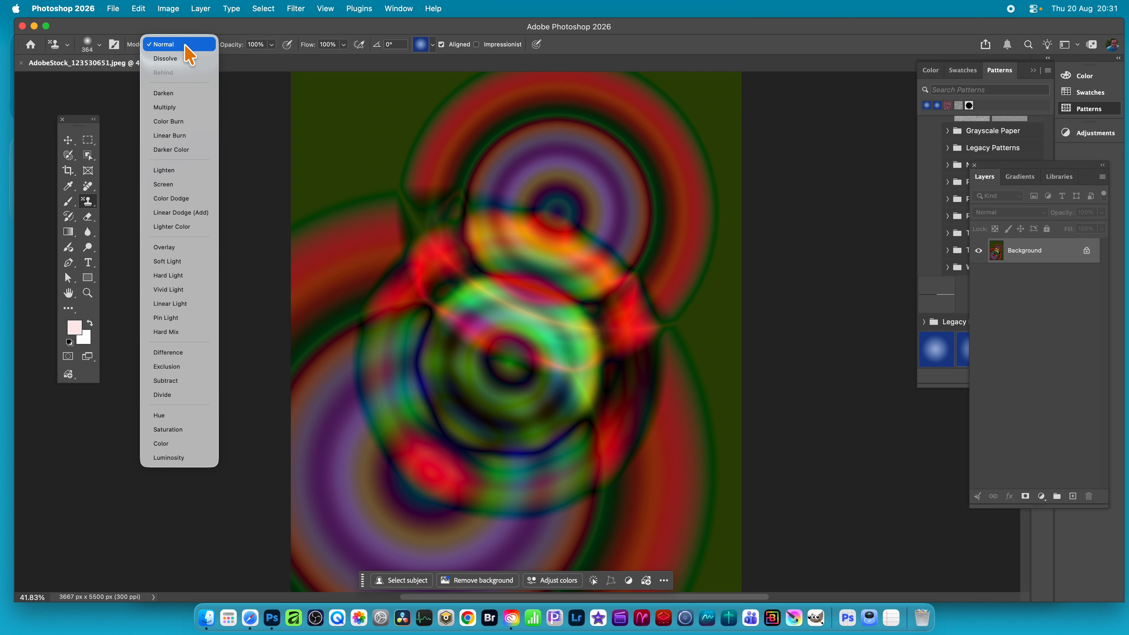
left_click(224, 37)
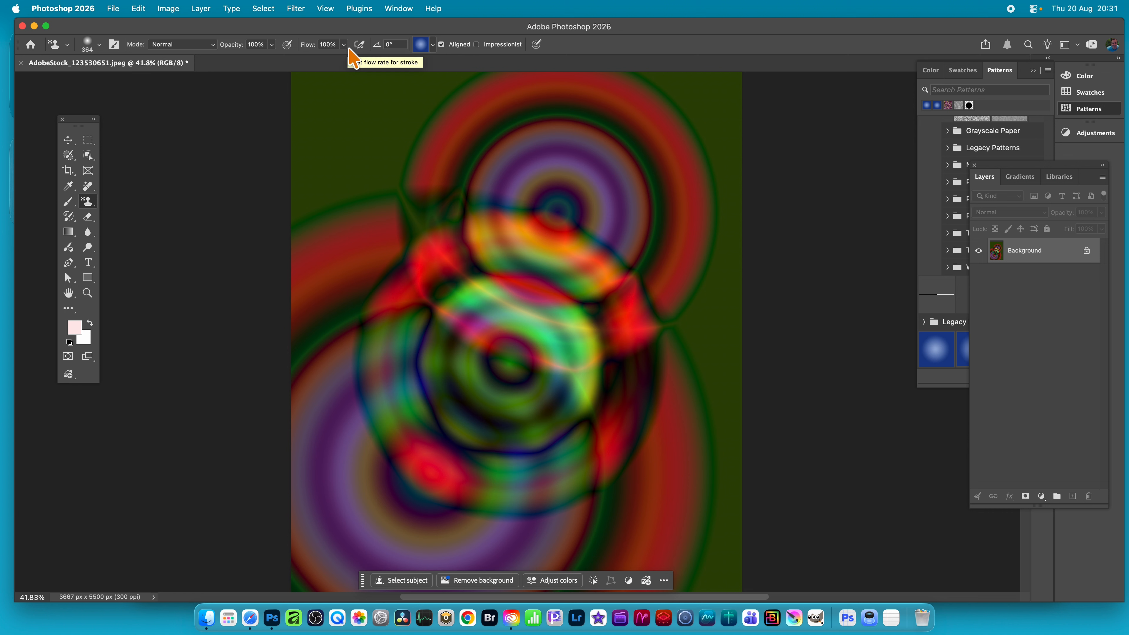
Try painting the newly defined pattern over most of the canvas with the Pattern Stamp, and undo the painting.
left_click(433, 46)
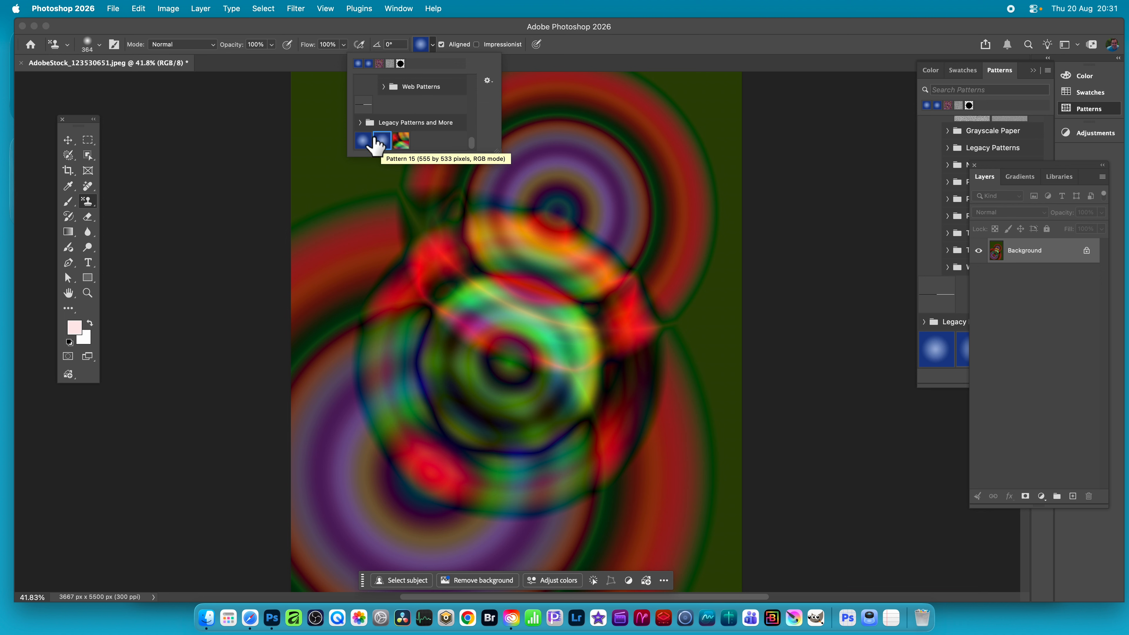
left_click(401, 141)
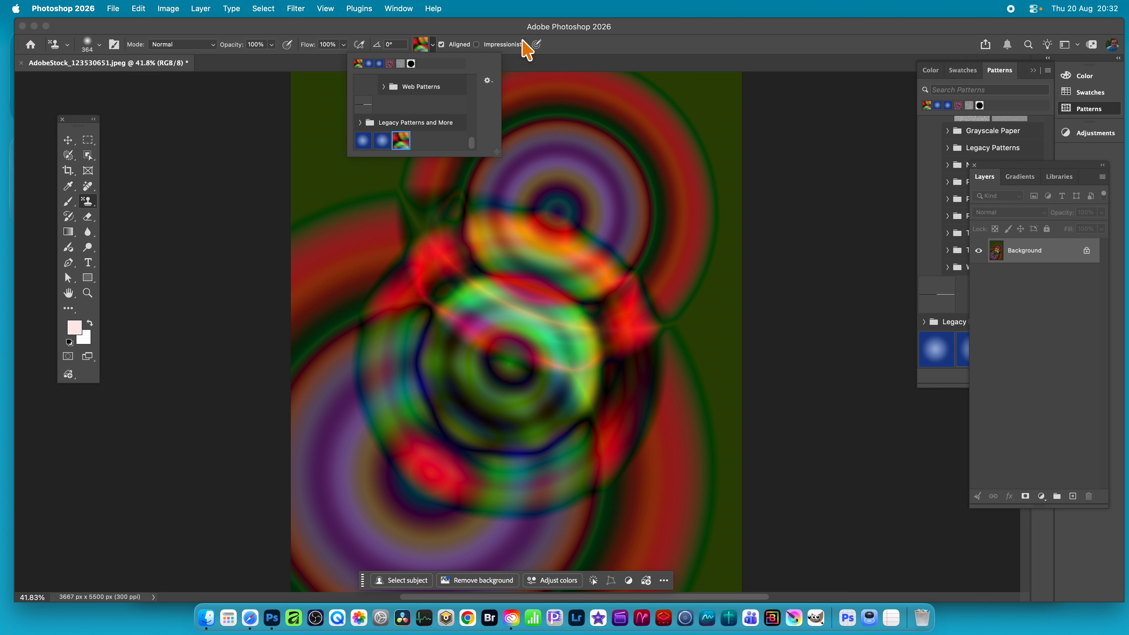
left_click(422, 41)
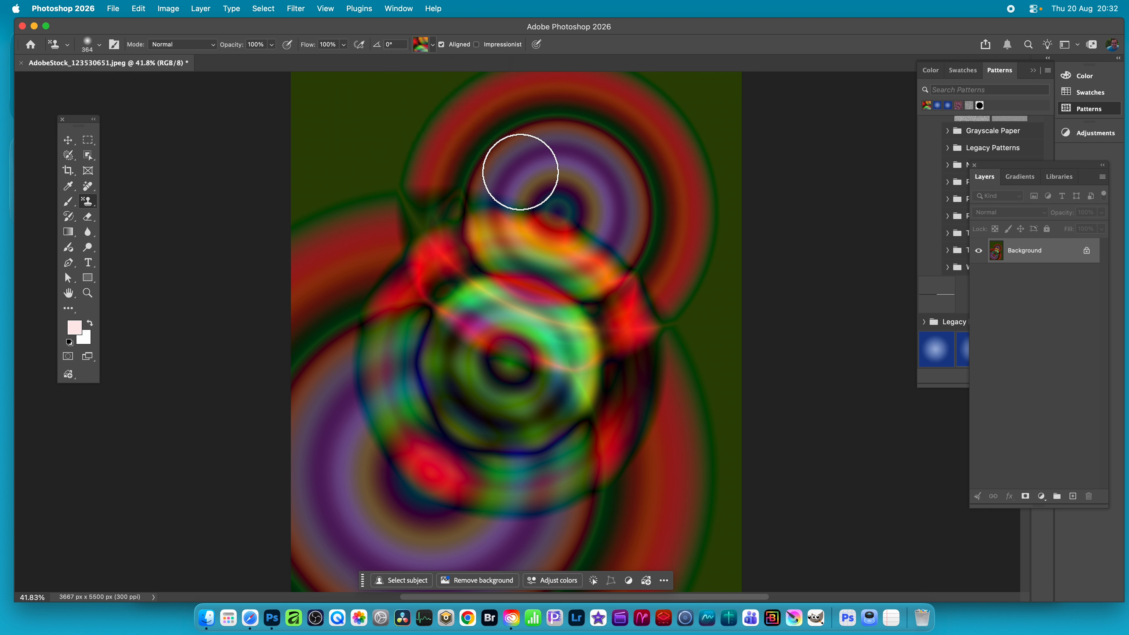
mouse_move(522, 206)
left_mouse_down()
mouse_move(599, 283)
mouse_move(508, 206)
mouse_move(653, 191)
mouse_move(668, 286)
mouse_move(647, 328)
mouse_move(569, 262)
mouse_move(545, 350)
mouse_move(554, 265)
mouse_move(577, 411)
mouse_move(594, 415)
mouse_move(594, 404)
mouse_move(594, 436)
mouse_move(645, 408)
mouse_move(733, 416)
mouse_move(726, 345)
mouse_move(655, 286)
mouse_move(647, 192)
mouse_move(698, 139)
mouse_move(492, 131)
mouse_move(469, 149)
mouse_move(372, 171)
mouse_move(360, 294)
mouse_move(332, 259)
mouse_move(358, 237)
left_mouse_up()
mouse_move(405, 430)
left_mouse_down()
mouse_move(416, 353)
mouse_move(534, 459)
mouse_move(702, 503)
mouse_move(648, 542)
mouse_move(303, 491)
mouse_move(334, 434)
left_mouse_up()
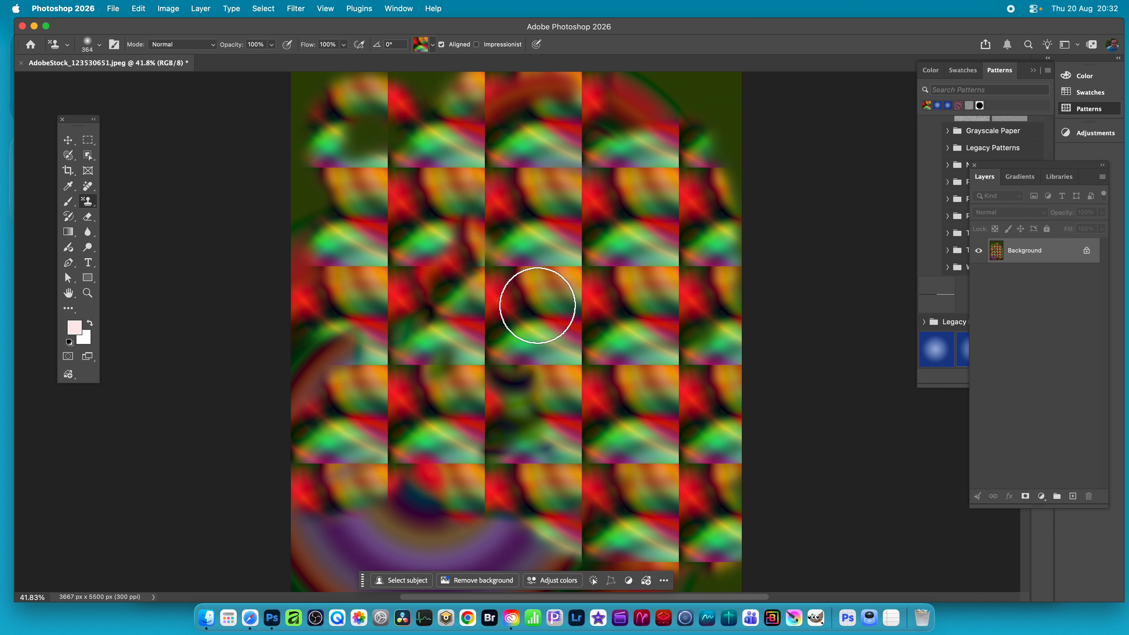
key("super+z")
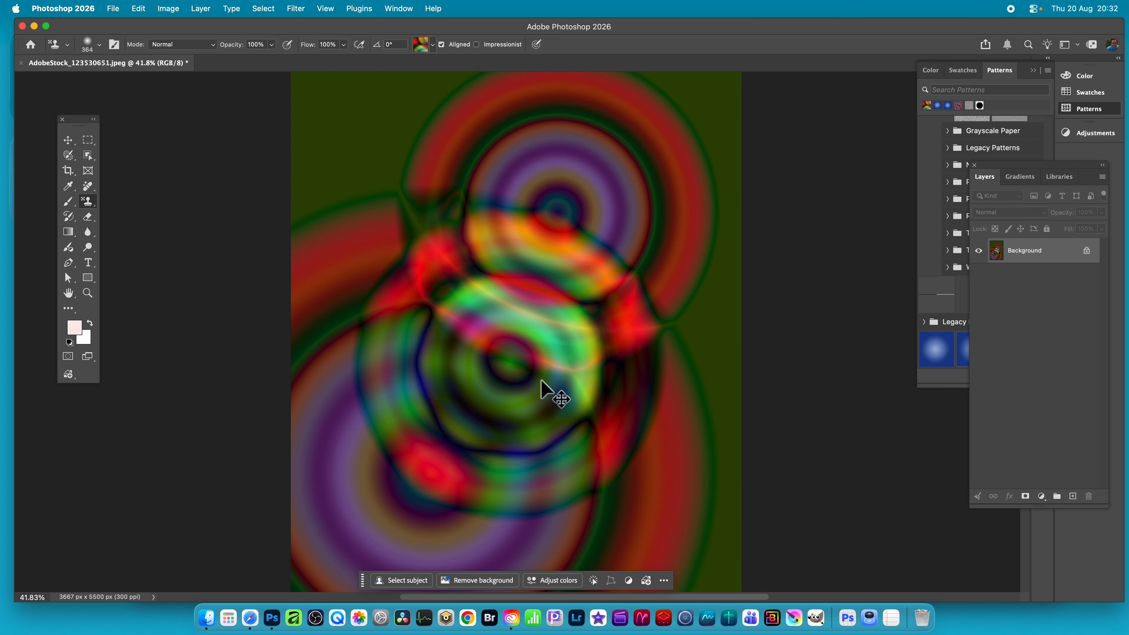
Select a roughly square area where the colourful circles overlap and copy it to a new layer.
left_click(88, 139)
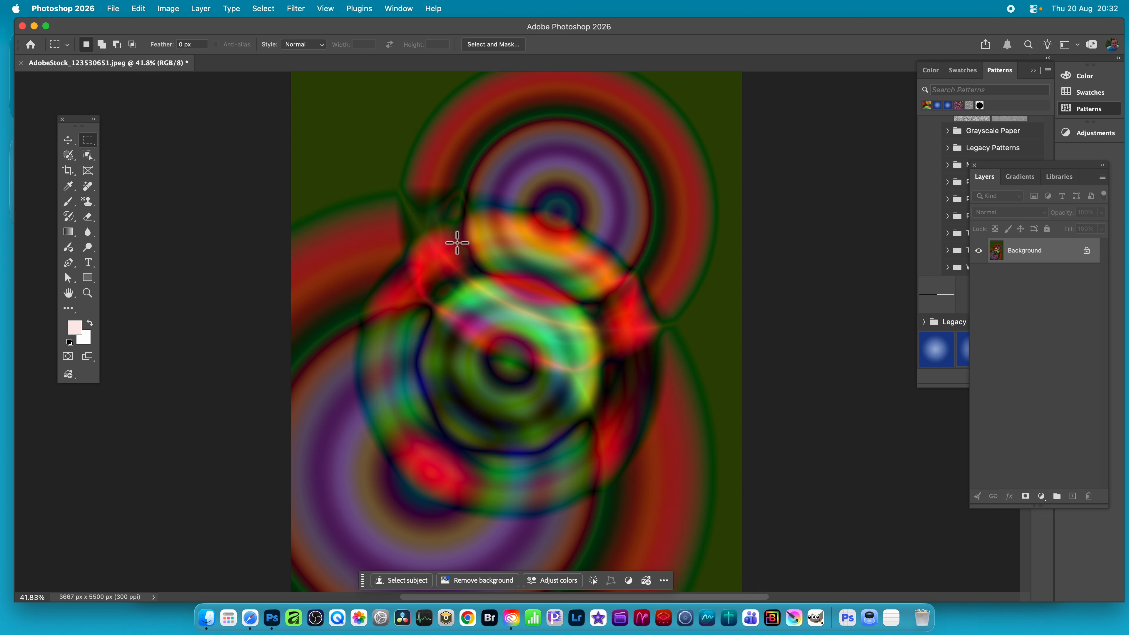
left_click_drag(435, 242, 539, 349)
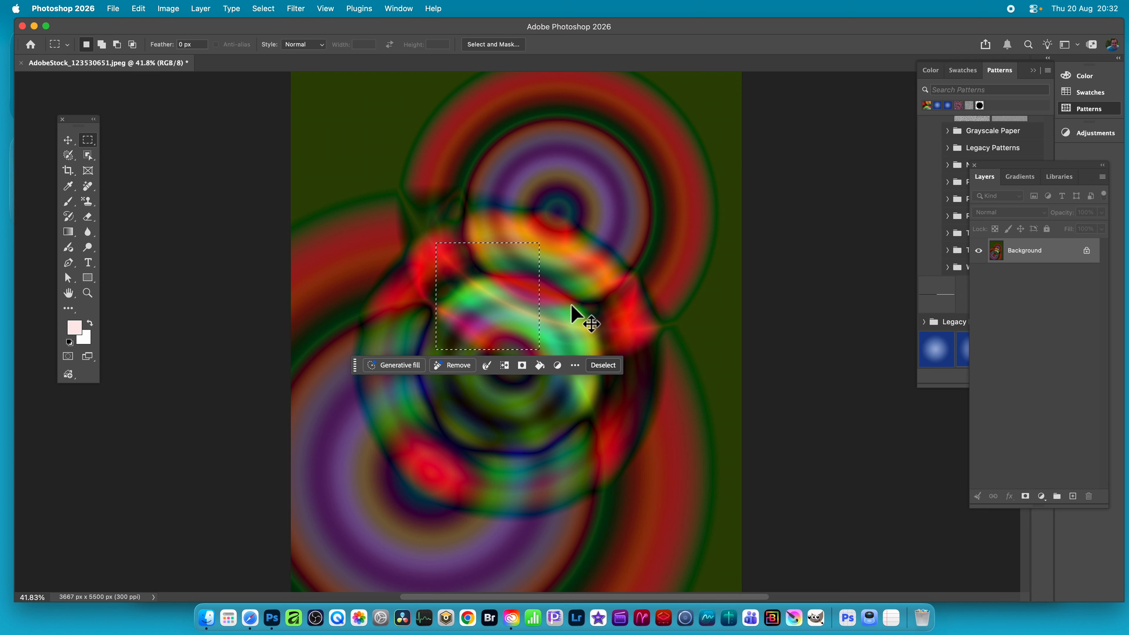
key("super+j")
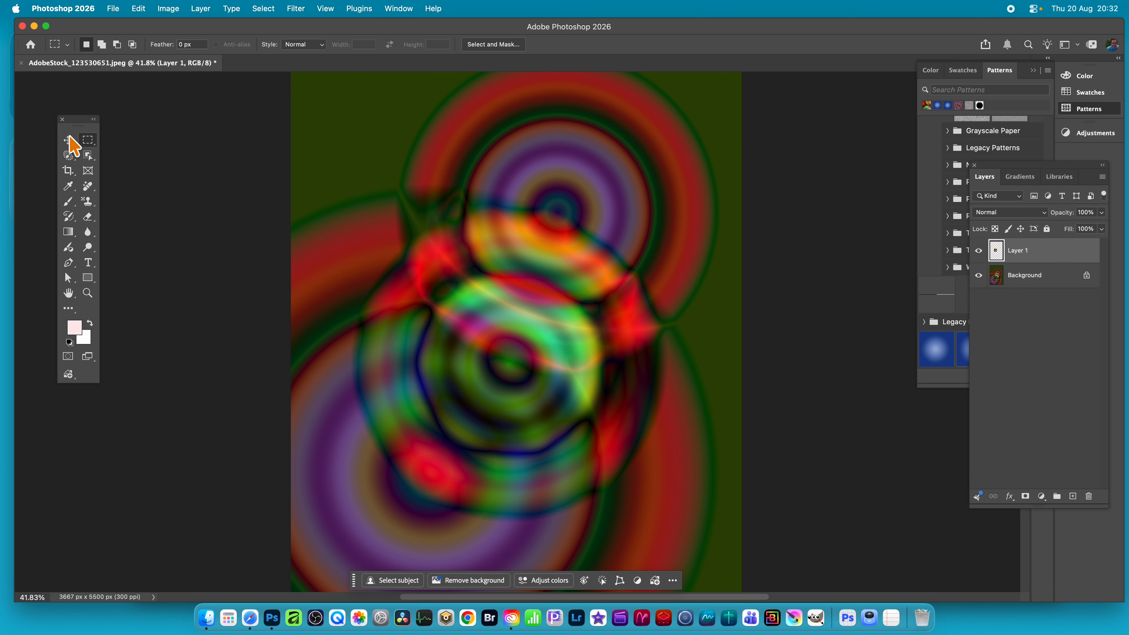
Shrink the copied square to about 40% in the upper-left corner of the artwork, and flatten the image.
left_click(68, 140)
left_click_drag(457, 287, 352, 149)
left_click_drag(405, 192, 347, 128)
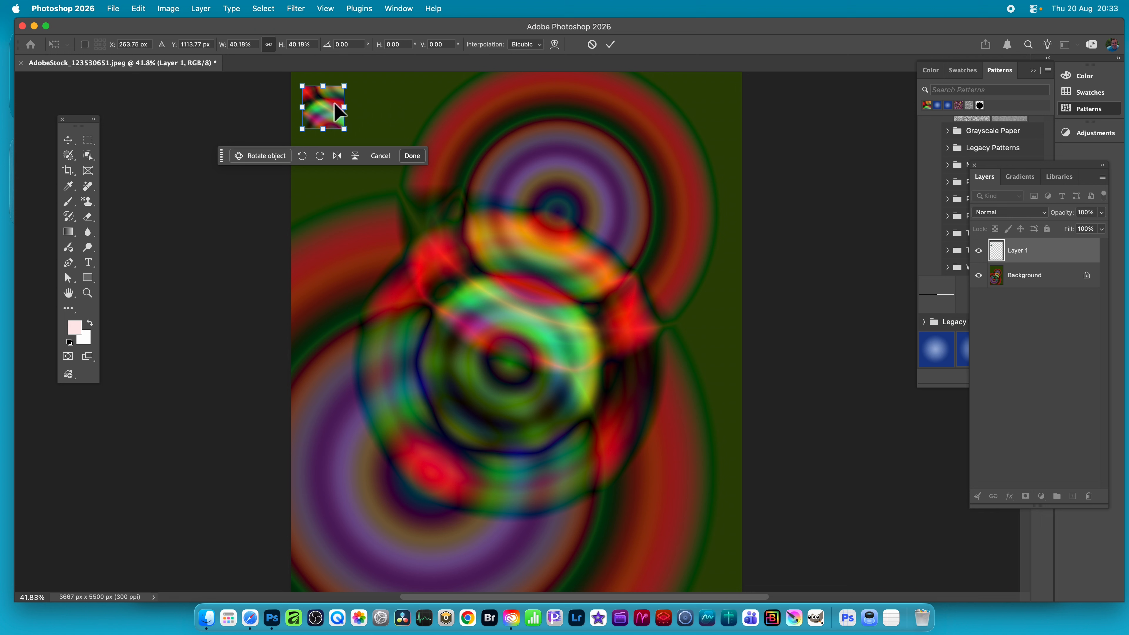
left_click_drag(331, 113, 338, 118)
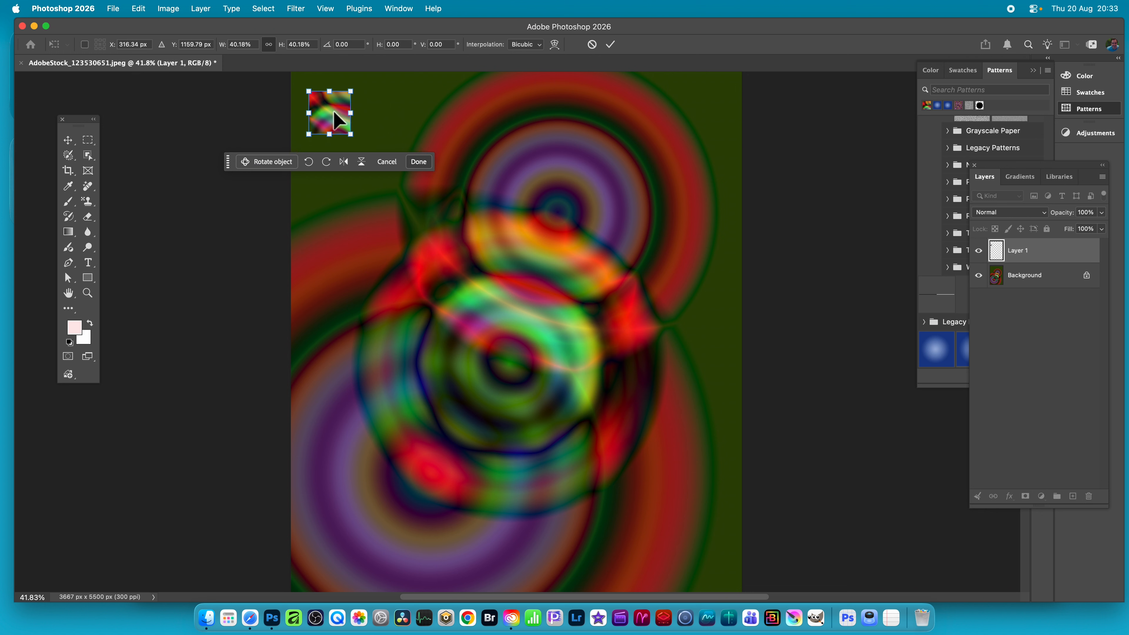
left_click(610, 44)
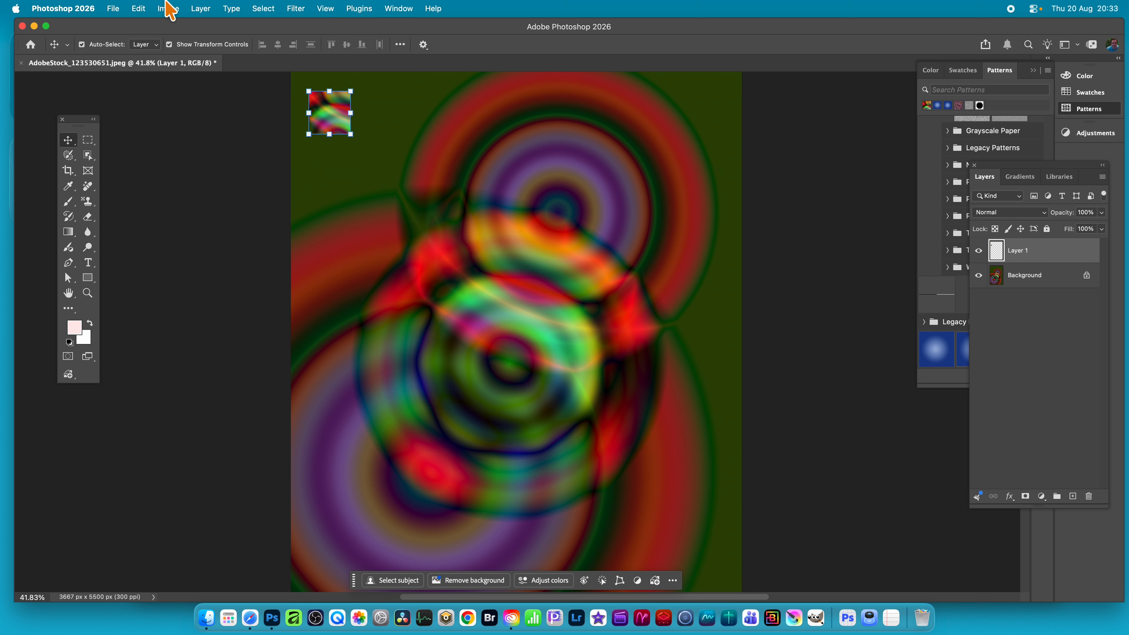
left_click(206, 9)
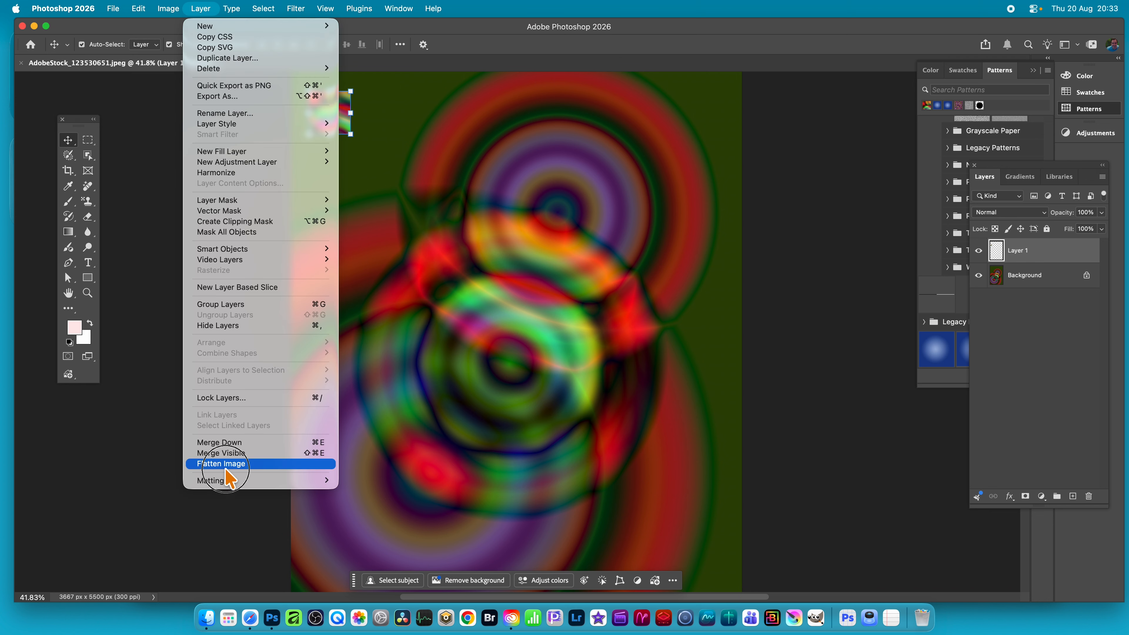
left_click(239, 463)
Define the inner area of the small tile as another pattern with the default name, and clear the selection.
left_click(87, 140)
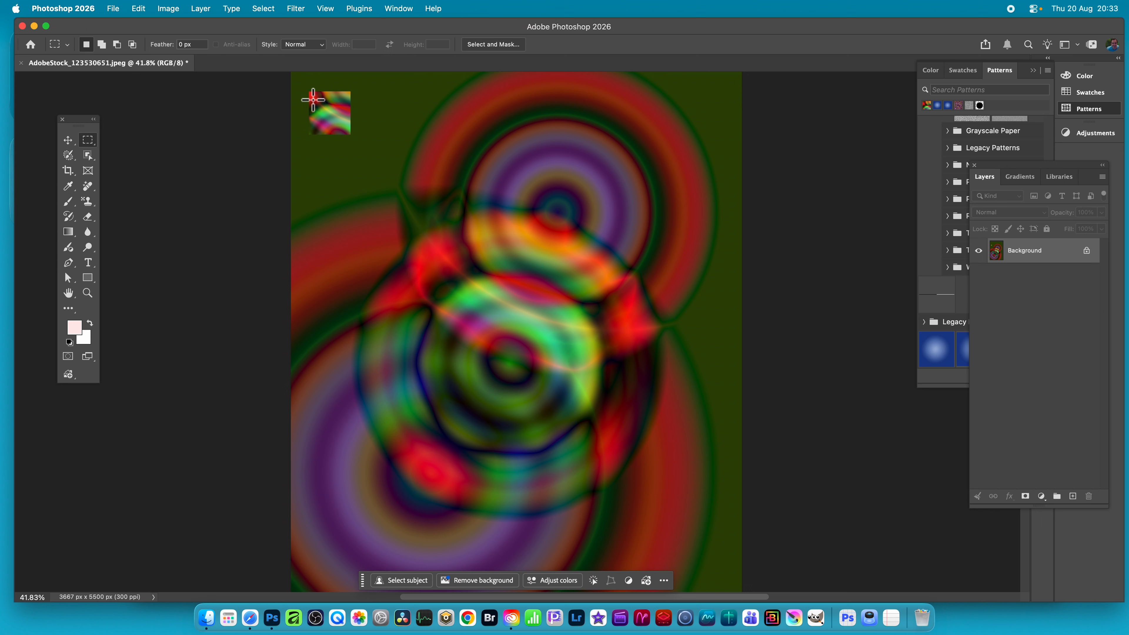
left_click_drag(313, 99, 345, 129)
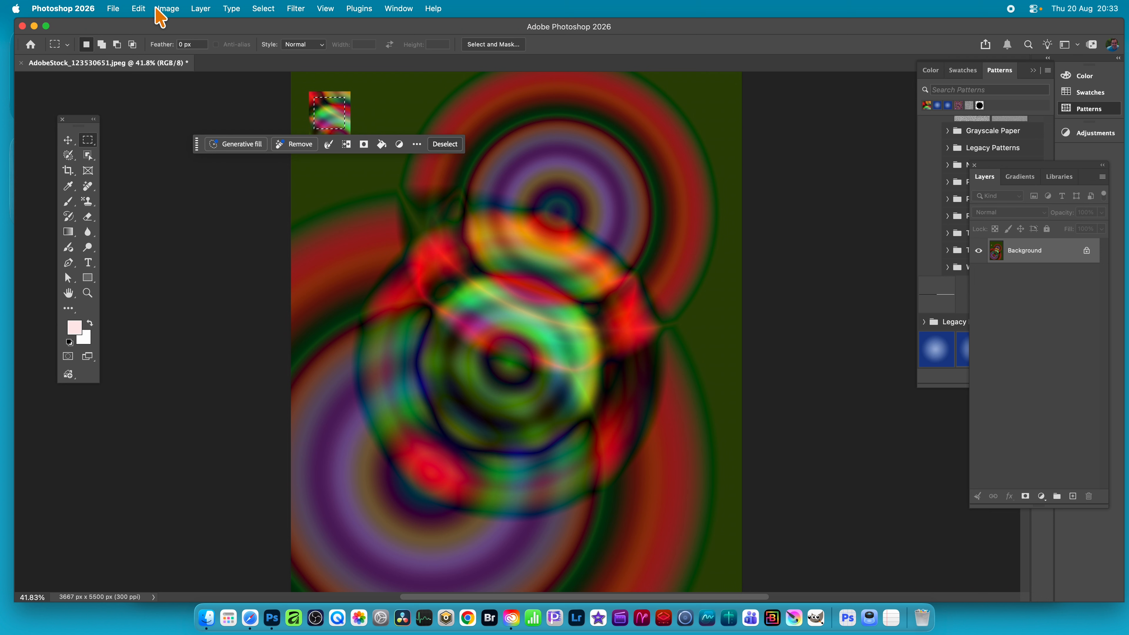
left_click(138, 8)
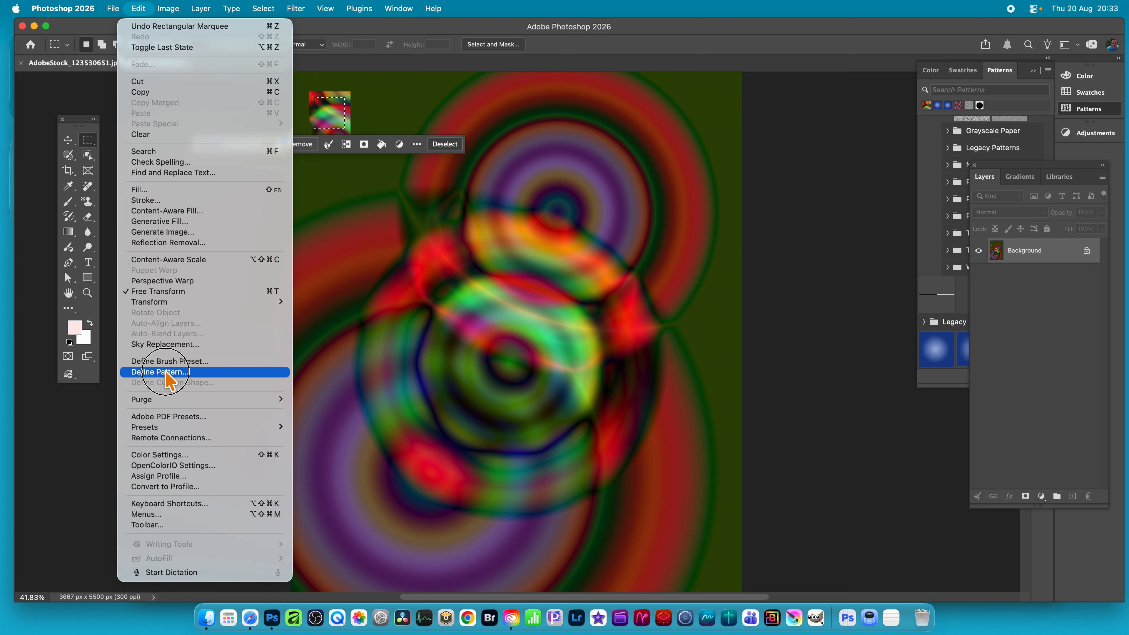
left_click(186, 374)
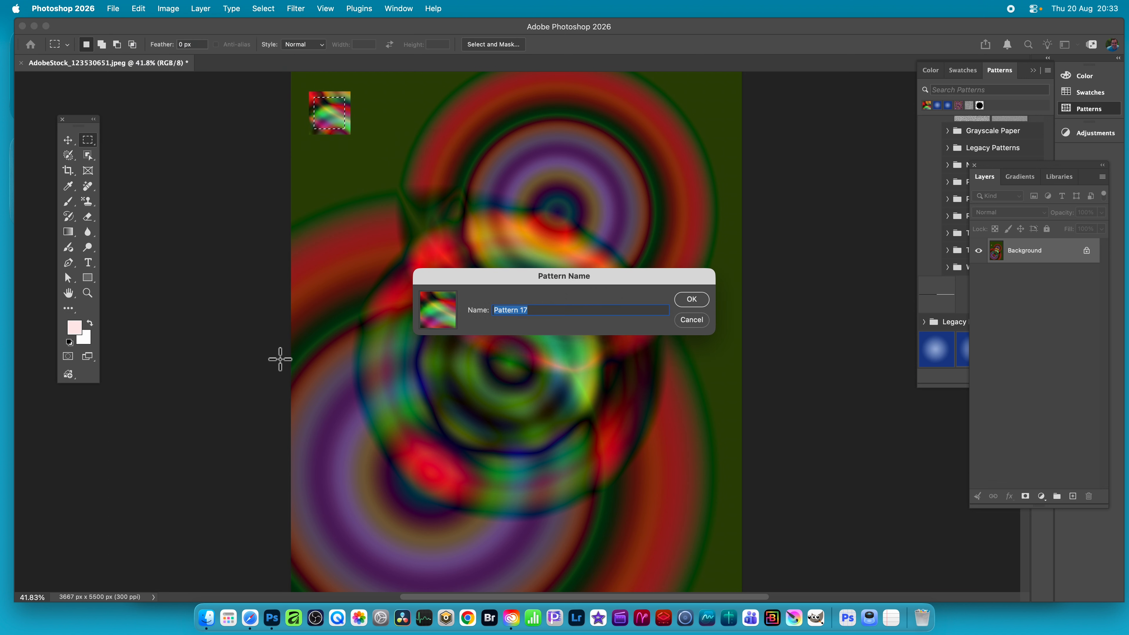
left_click(691, 298)
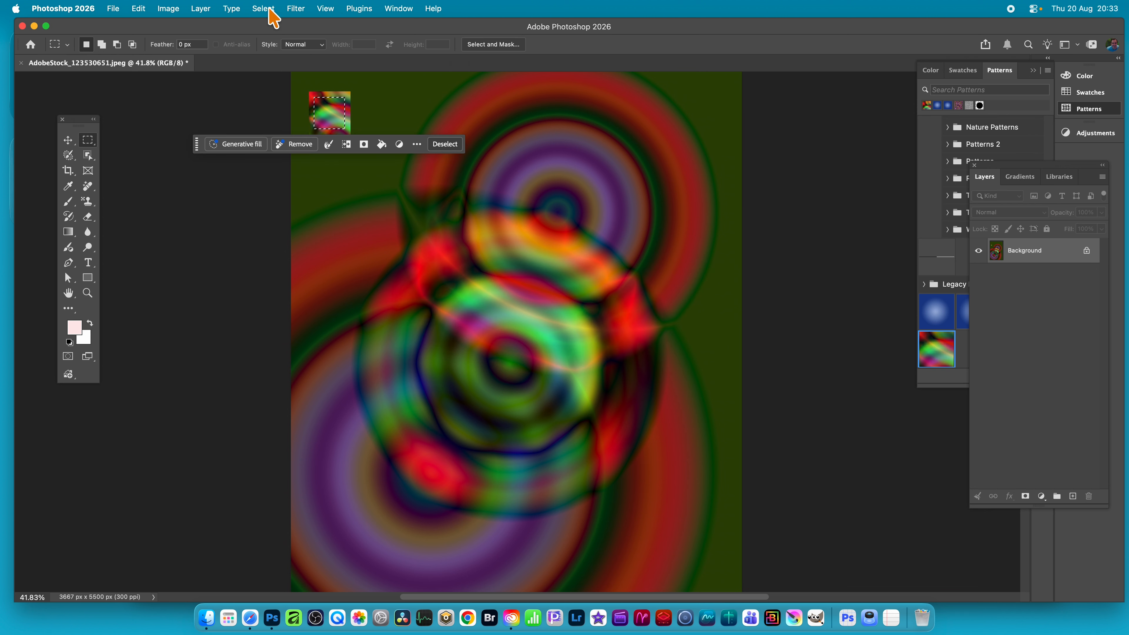
left_click(293, 9)
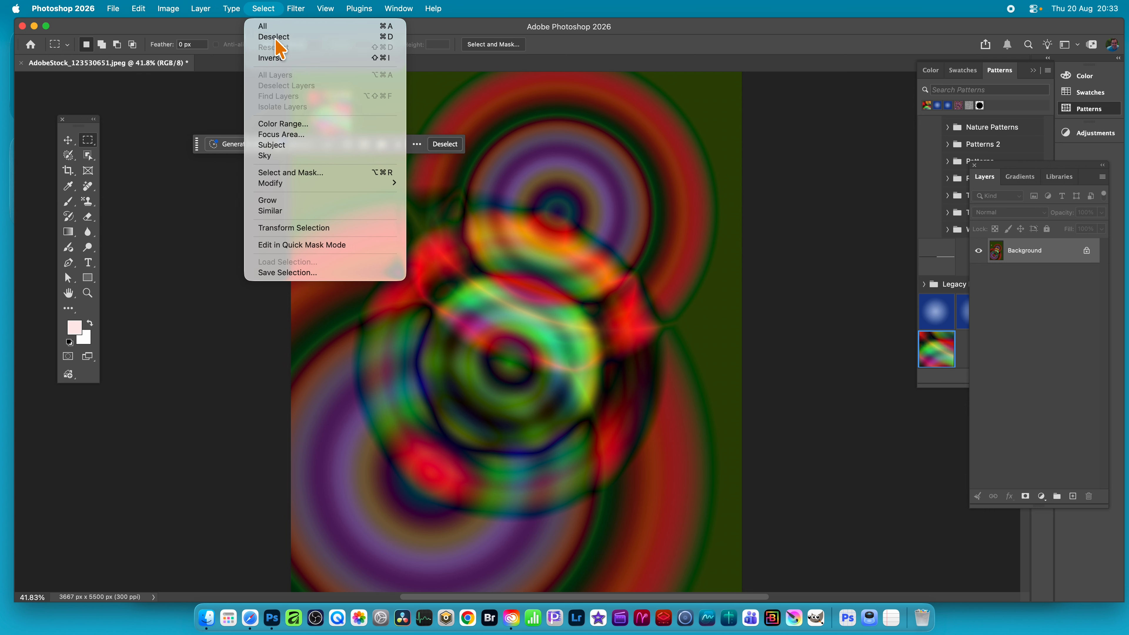
left_click(267, 31)
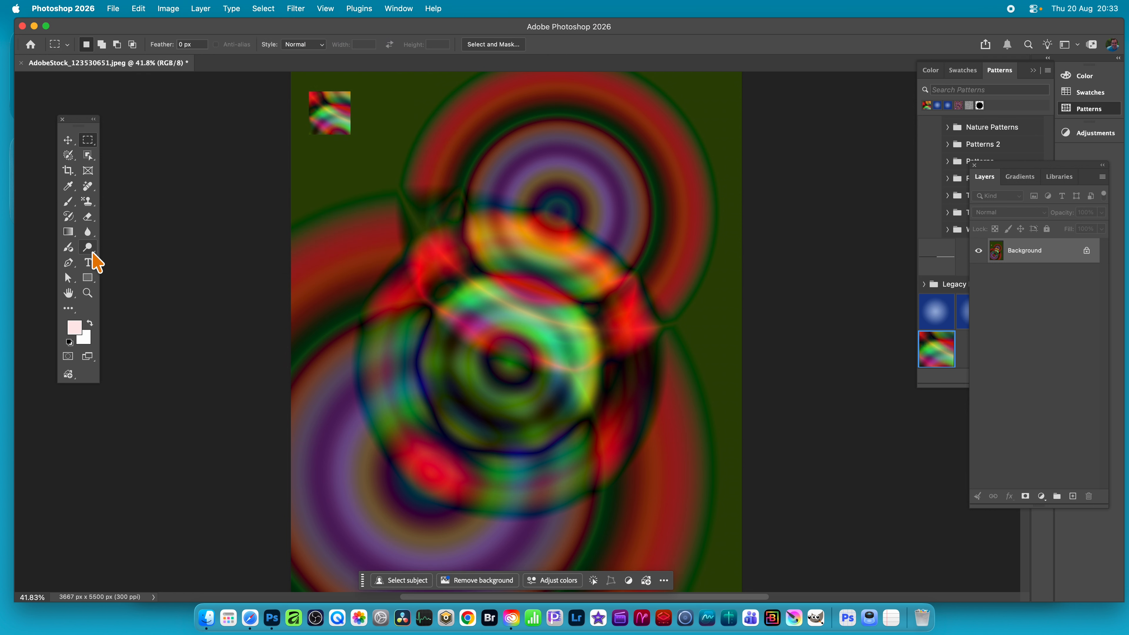
Paint the newly defined small-tile pattern over the upper-right part of the artwork with the Pattern Stamp tool.
left_click(87, 201)
left_click_drag(154, 203, 151, 216)
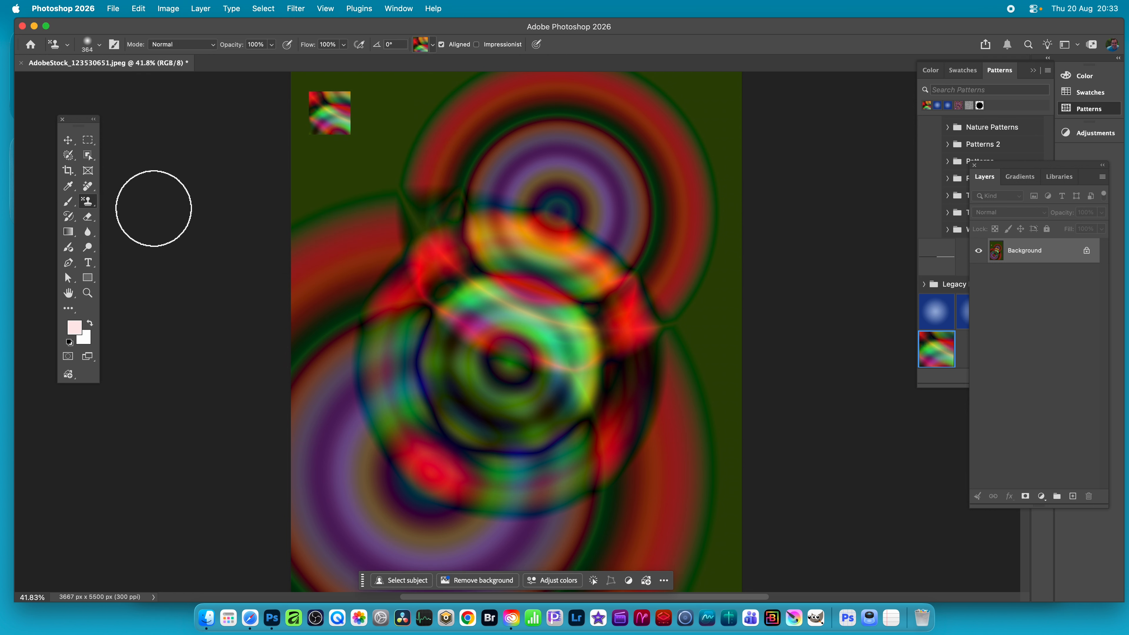
left_click(433, 44)
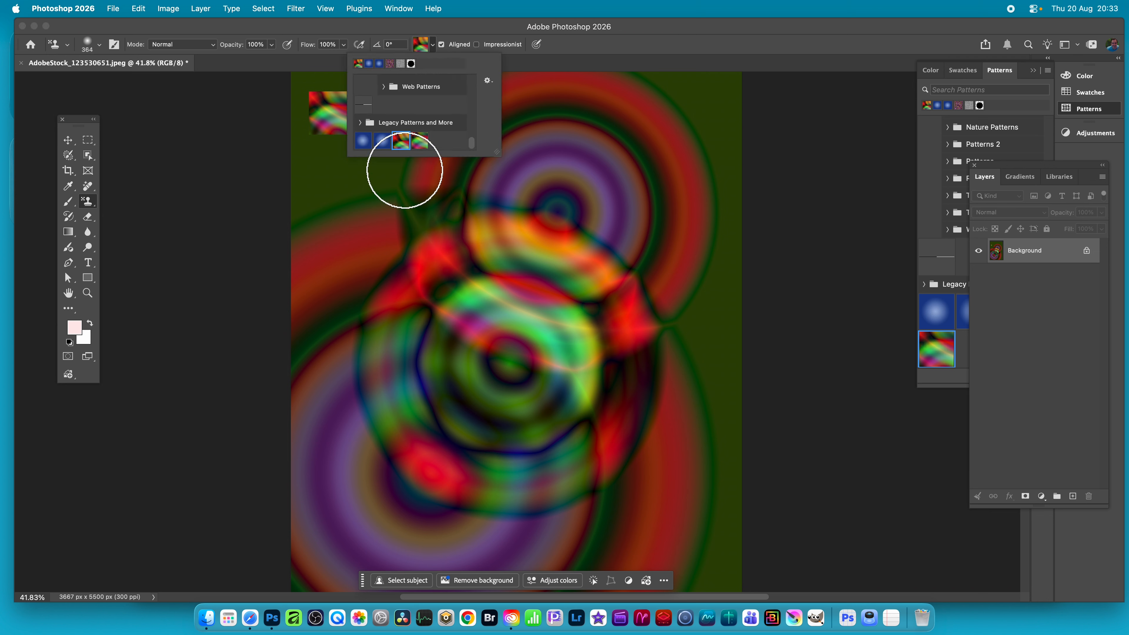
left_click(418, 142)
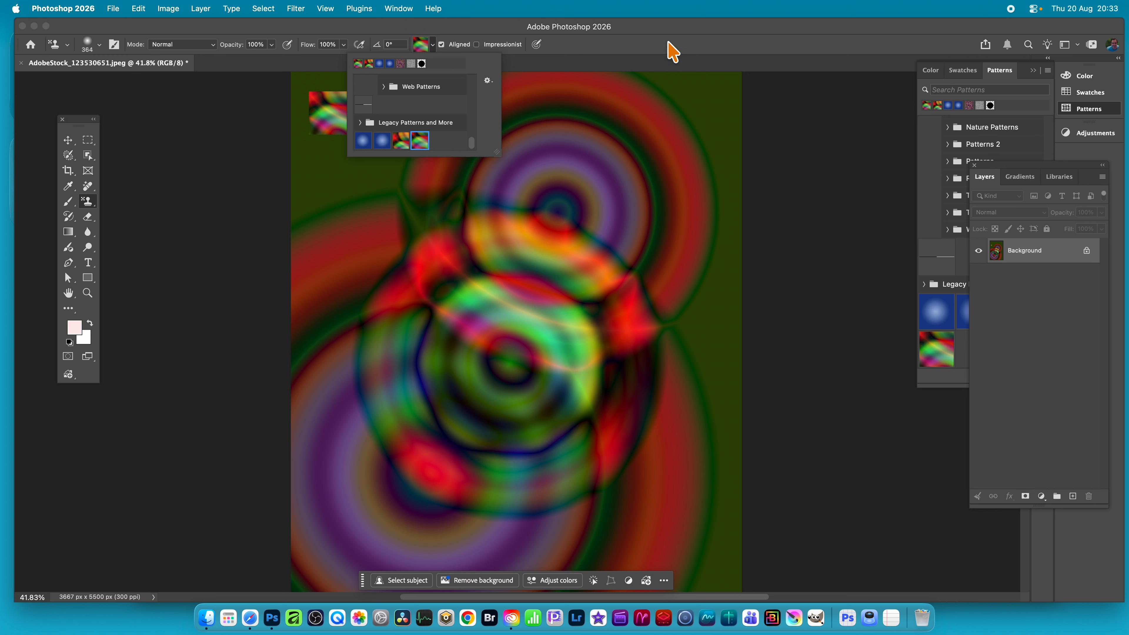
left_click(615, 49)
mouse_move(572, 197)
left_mouse_down()
mouse_move(541, 265)
mouse_move(602, 202)
mouse_move(614, 231)
mouse_move(572, 285)
mouse_move(544, 252)
mouse_move(574, 298)
mouse_move(625, 283)
left_mouse_up()
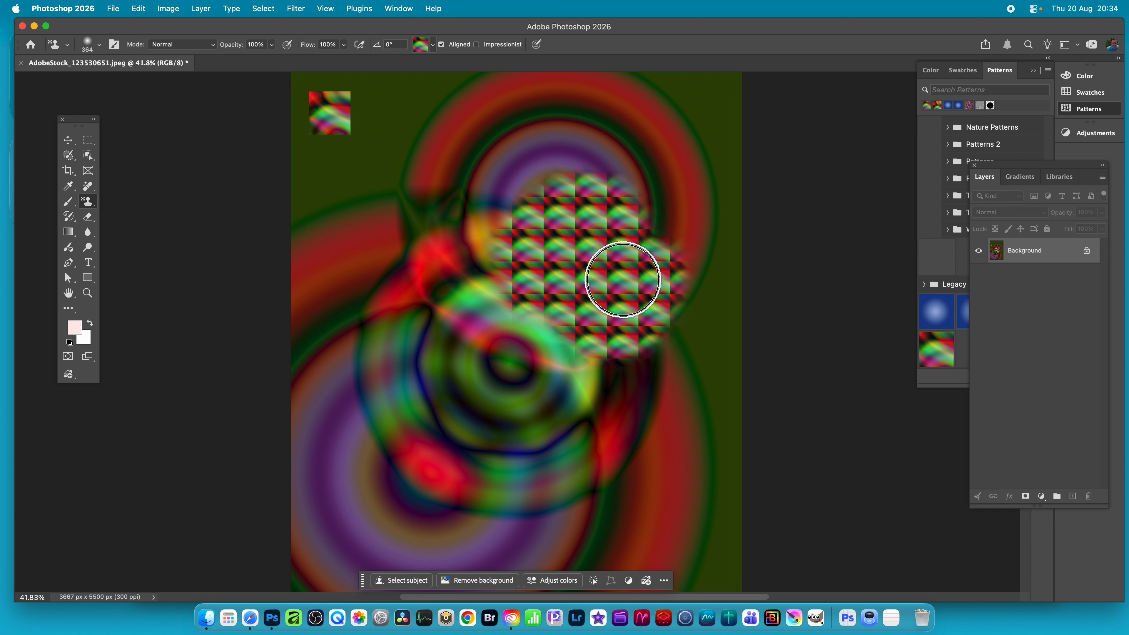
mouse_move(622, 279)
left_mouse_down()
mouse_move(638, 332)
mouse_move(747, 328)
mouse_move(751, 360)
mouse_move(749, 307)
mouse_move(689, 304)
mouse_move(694, 261)
mouse_move(665, 248)
mouse_move(621, 191)
mouse_move(685, 180)
mouse_move(733, 142)
mouse_move(630, 148)
mouse_move(580, 137)
mouse_move(550, 155)
mouse_move(496, 144)
left_mouse_up()
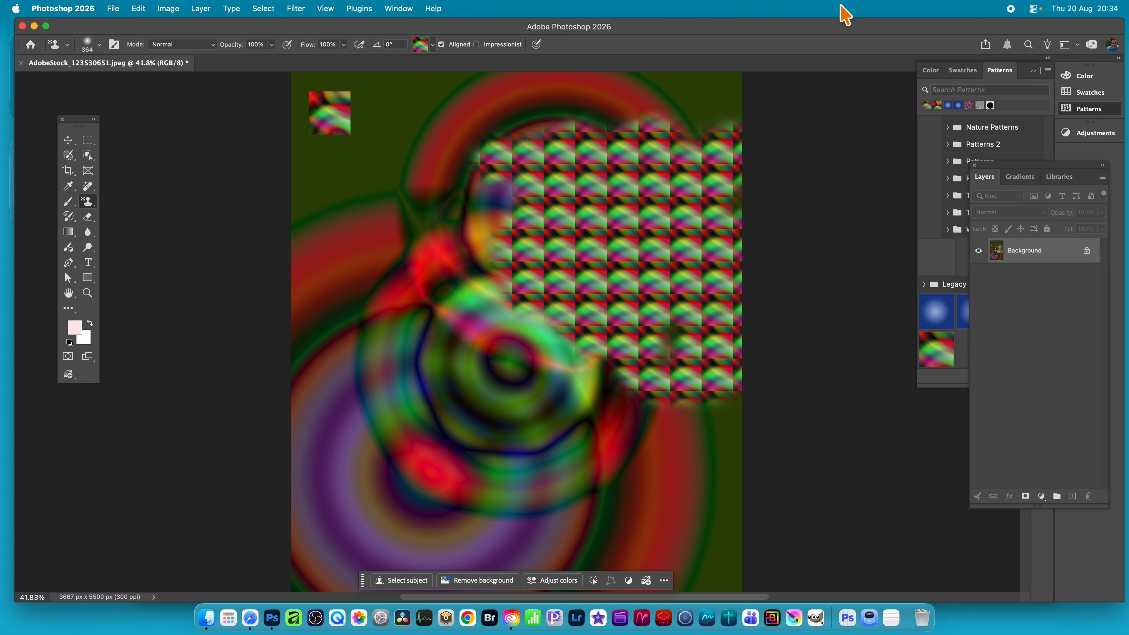
Move the Layers panel beside the artwork and apply the Twirl filter to the background with an angle of 237°.
left_click_drag(986, 177, 782, 167)
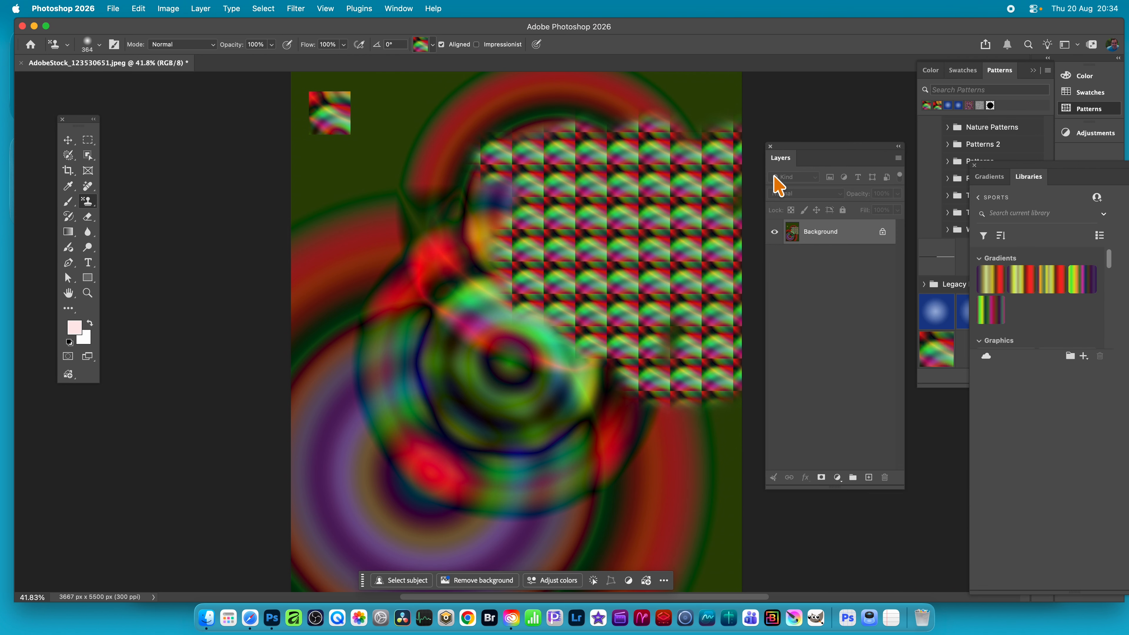
left_click(300, 10)
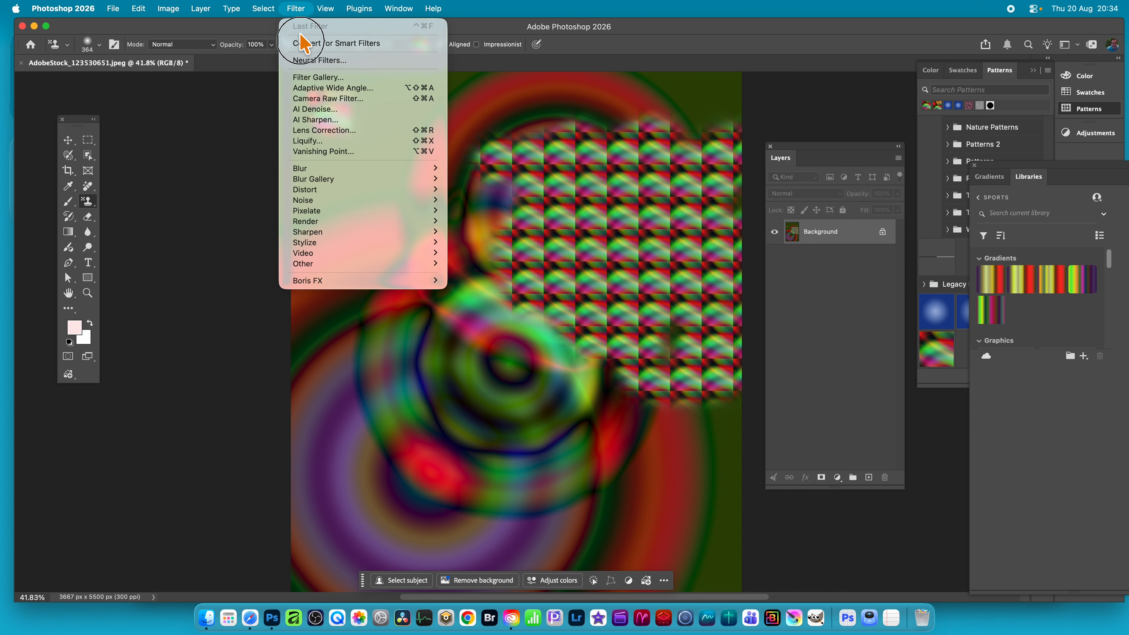
mouse_move(320, 193)
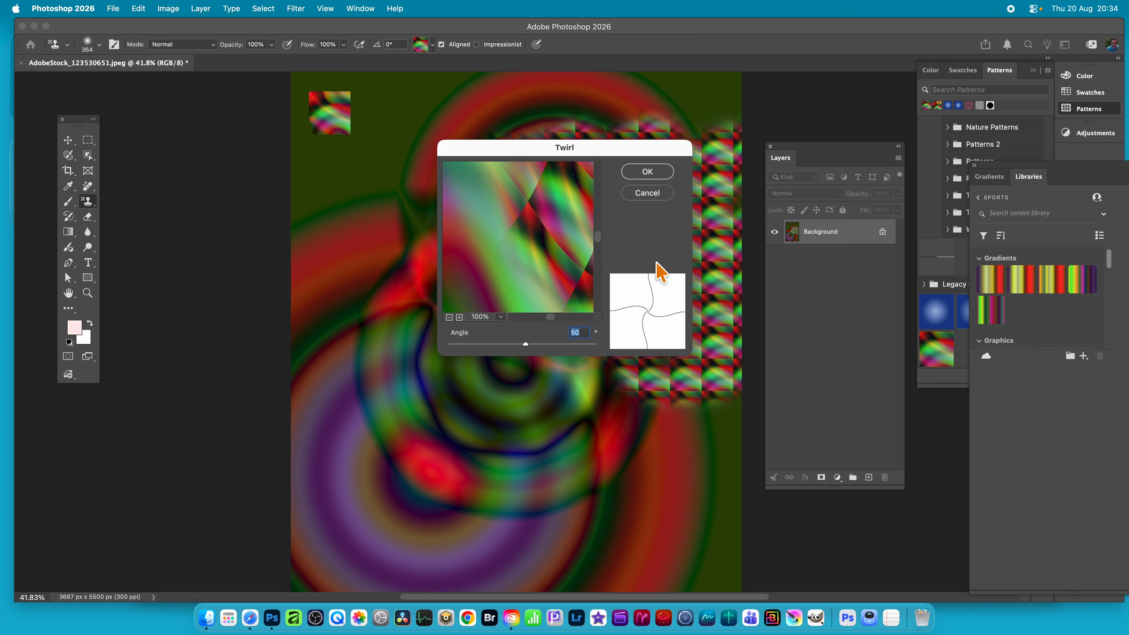
left_click(530, 343)
left_click_drag(530, 344, 539, 345)
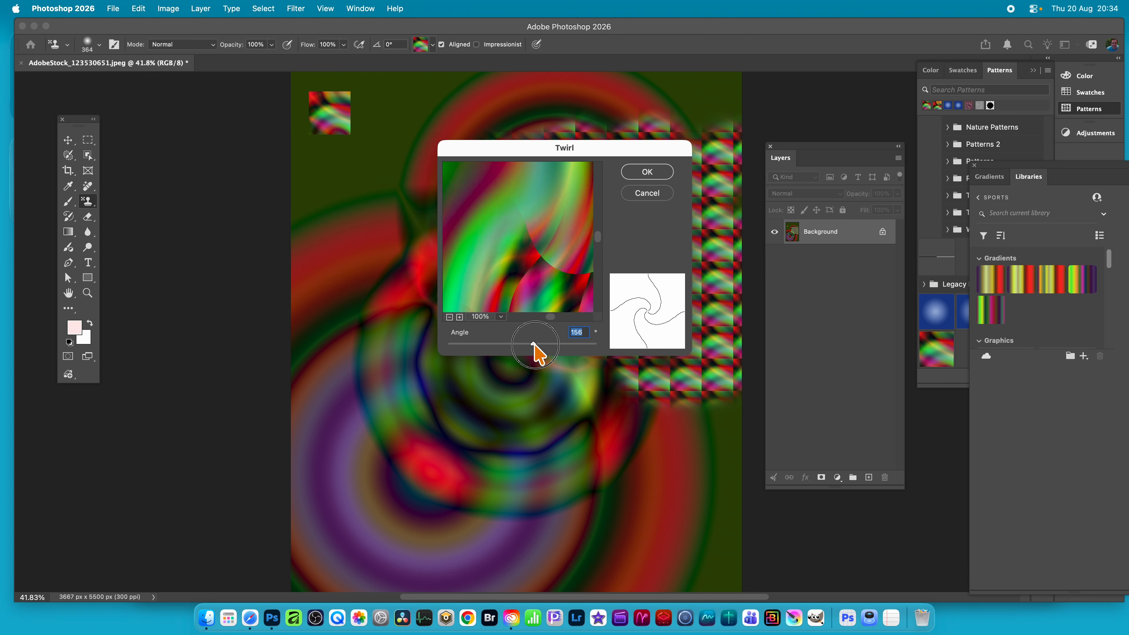
key("Return")
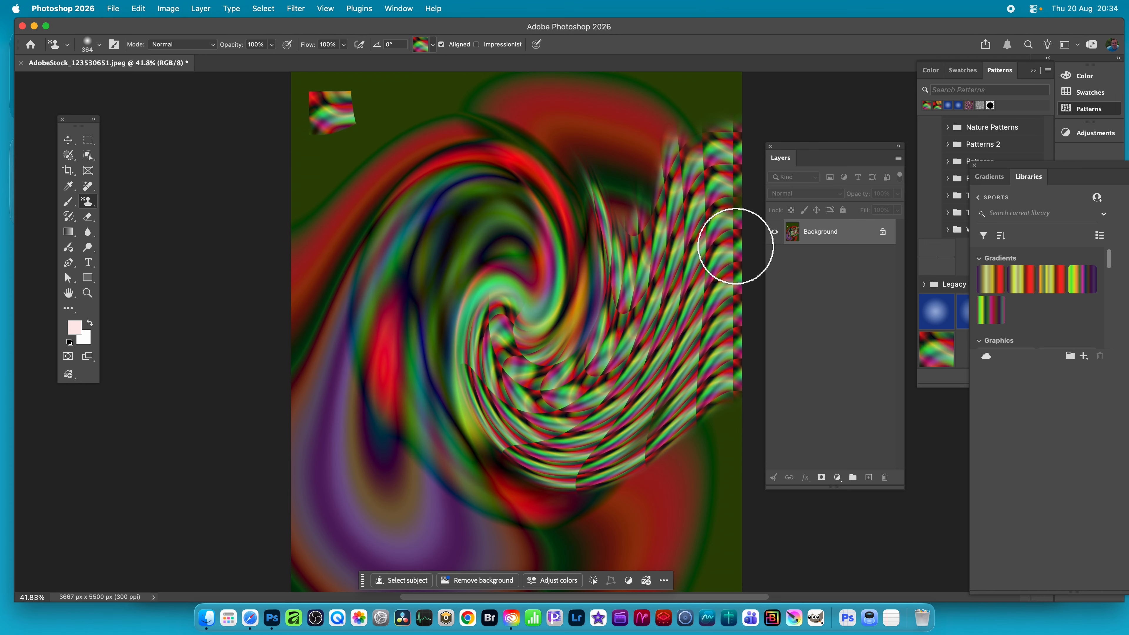
Paint a round patch of the tile pattern on a new layer and move it near the upper middle of the artwork.
left_click(86, 141)
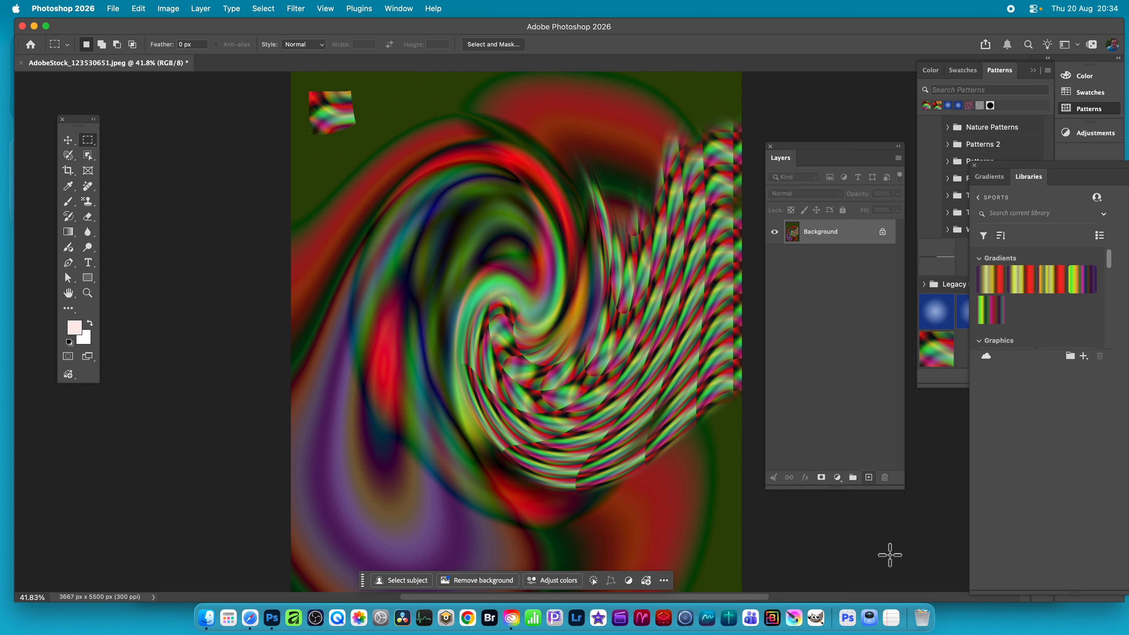
left_click(869, 477)
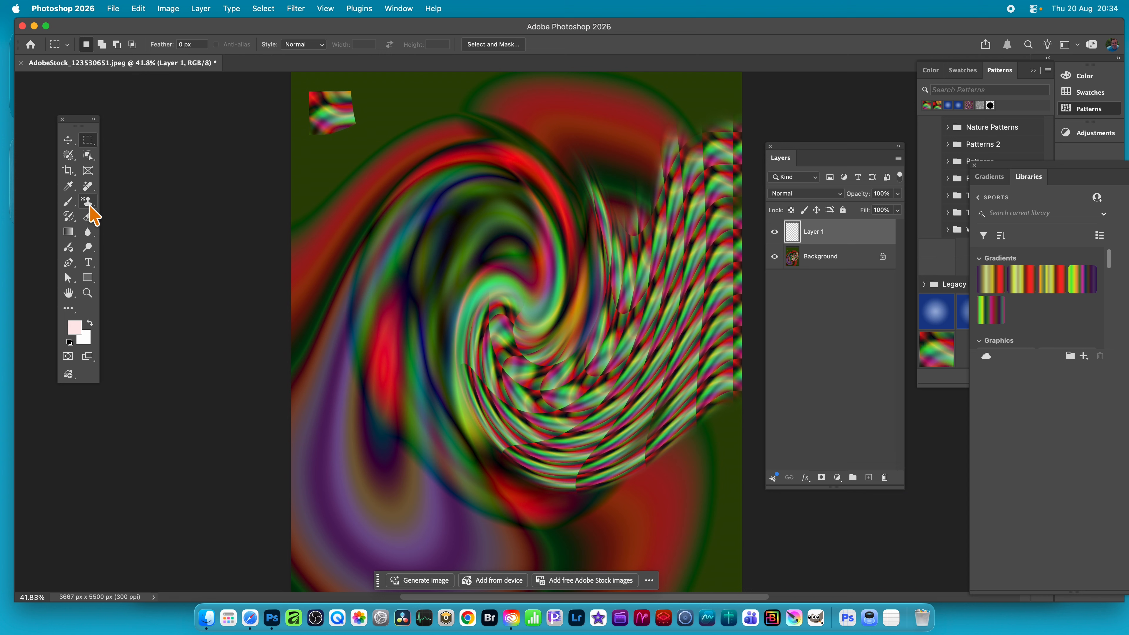
left_click_drag(88, 204, 137, 214)
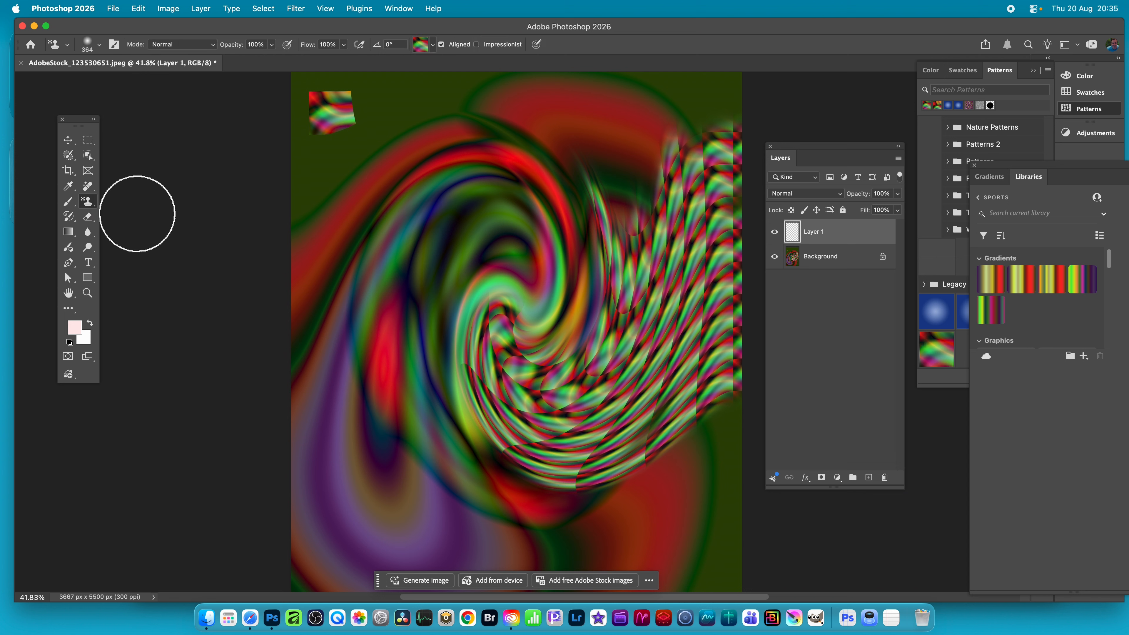
mouse_move(361, 283)
left_mouse_down()
mouse_move(388, 268)
mouse_move(404, 234)
mouse_move(368, 255)
mouse_move(360, 247)
mouse_move(379, 271)
mouse_move(369, 277)
mouse_move(404, 262)
mouse_move(419, 226)
mouse_move(358, 244)
mouse_move(366, 290)
mouse_move(328, 260)
mouse_move(366, 278)
left_mouse_up()
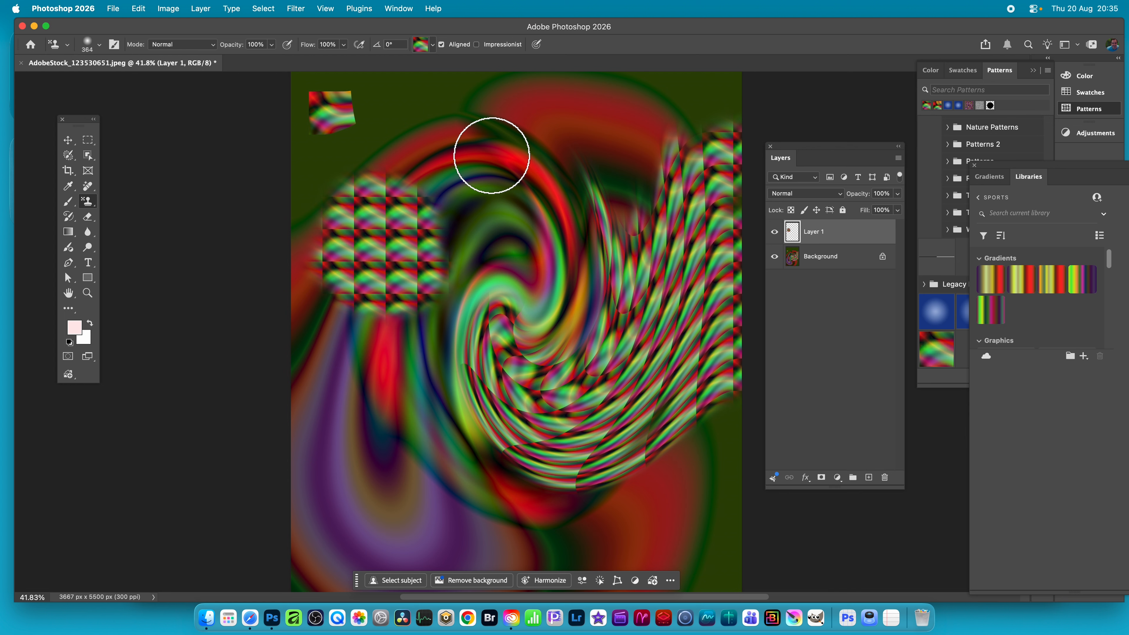
left_click(64, 139)
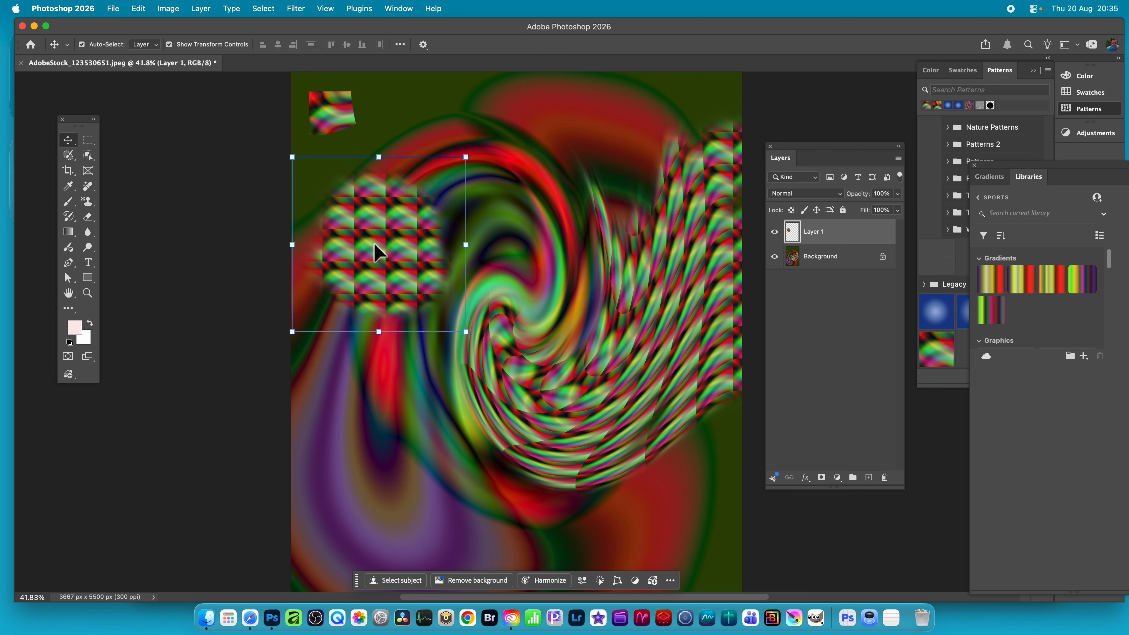
left_click_drag(373, 243, 447, 171)
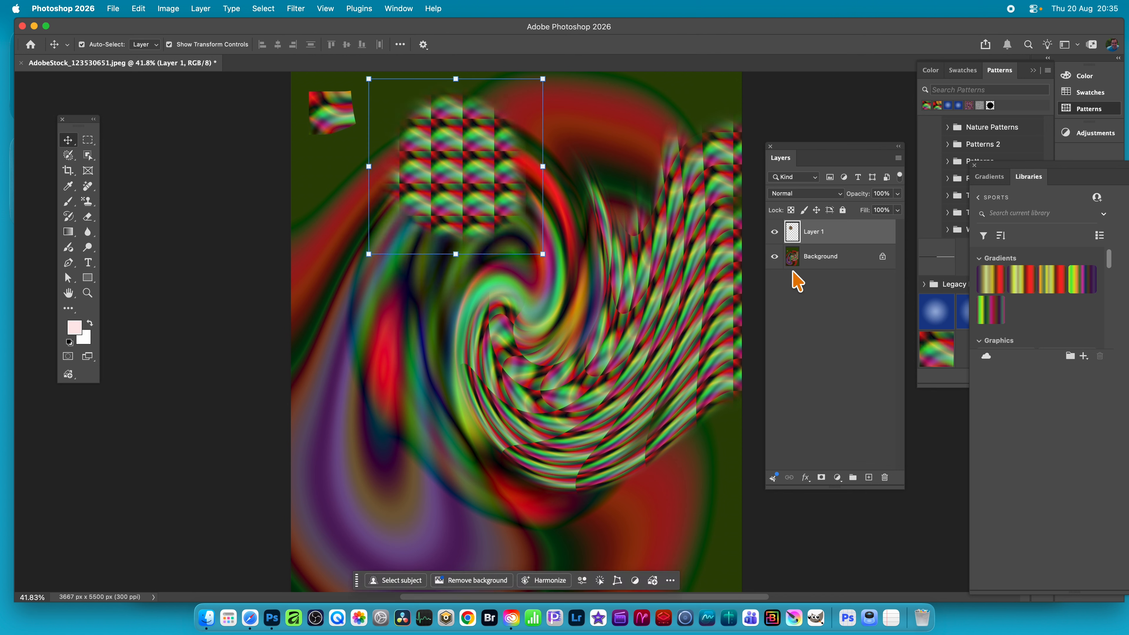
Try the Emboss and Inner Bevel styles of the Bevel & Emboss effect on the pattern patch, and cancel the effect.
left_click(809, 479)
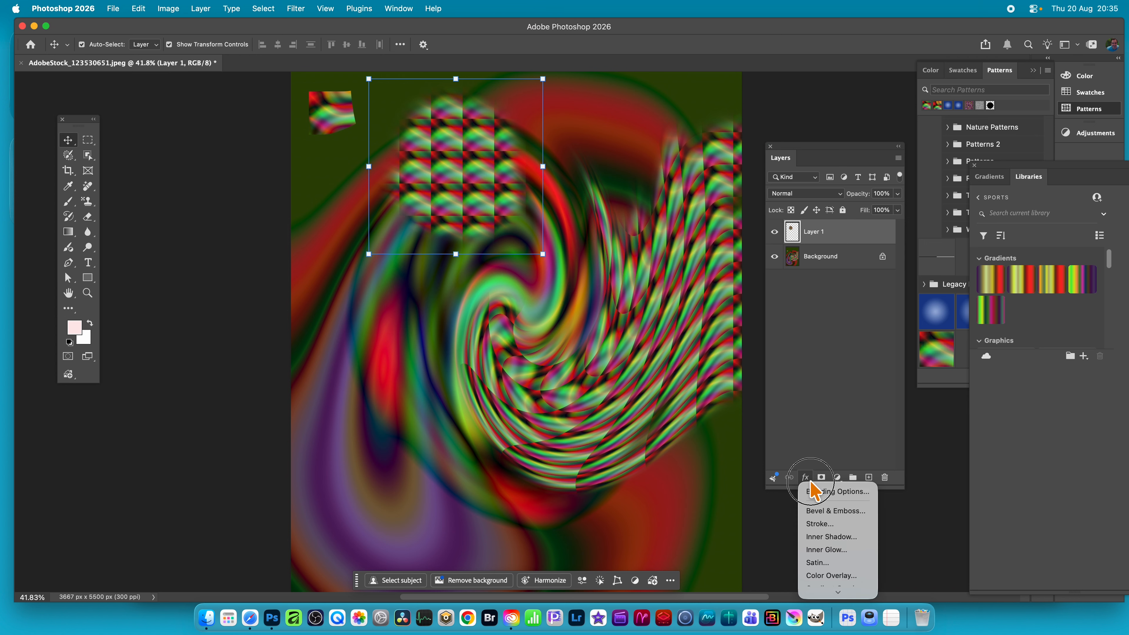
left_click(832, 516)
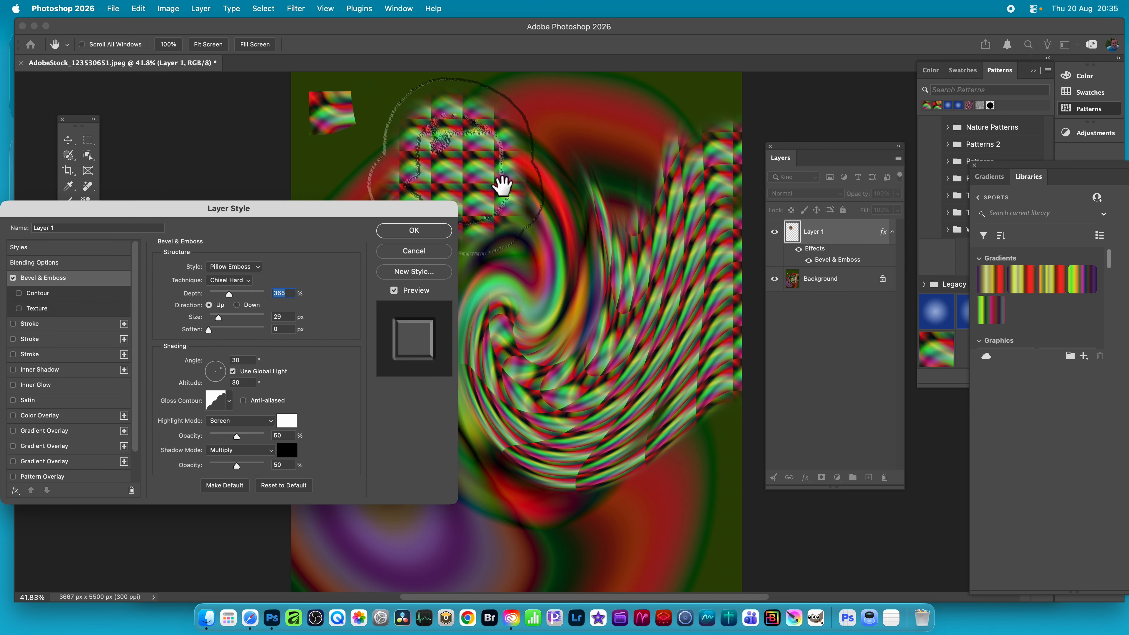
left_click(230, 269)
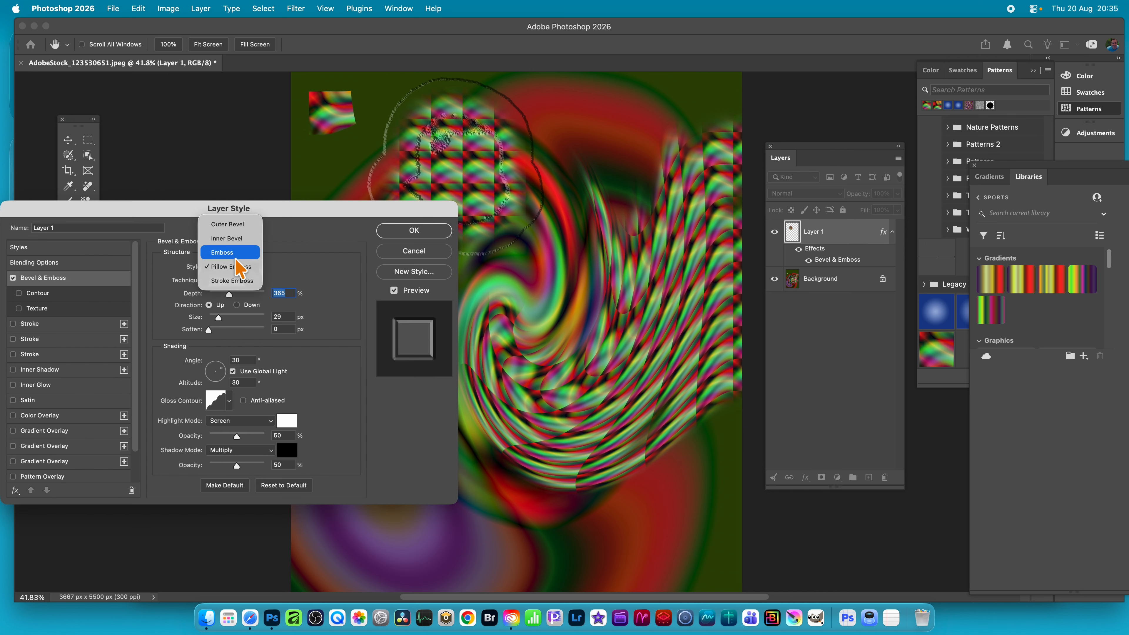
left_click(237, 252)
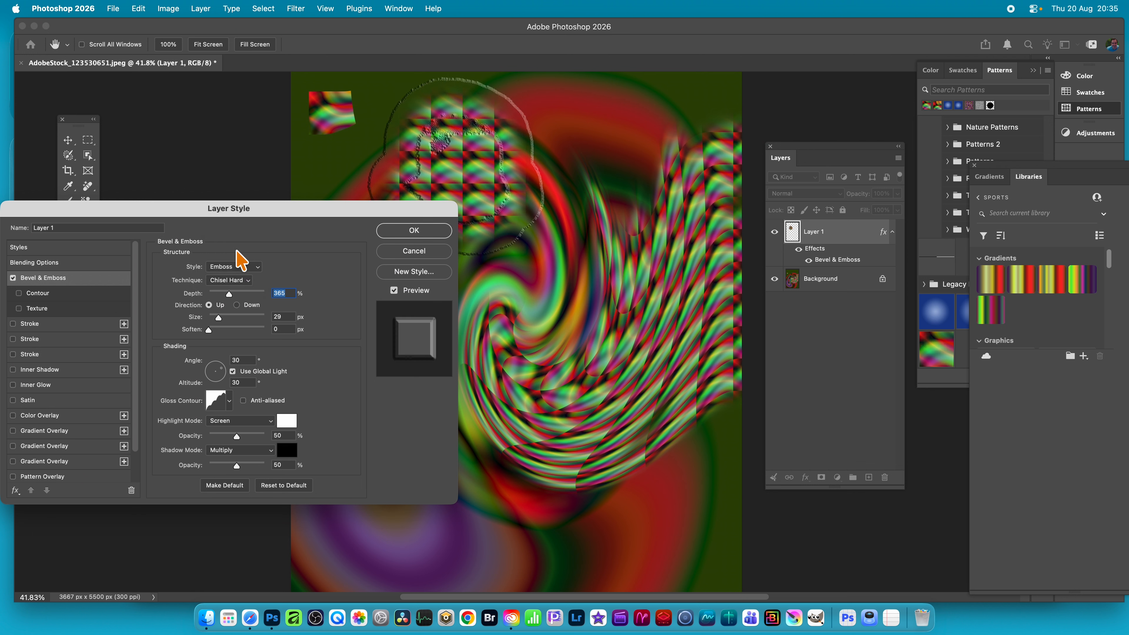
left_click(239, 266)
left_click(230, 252)
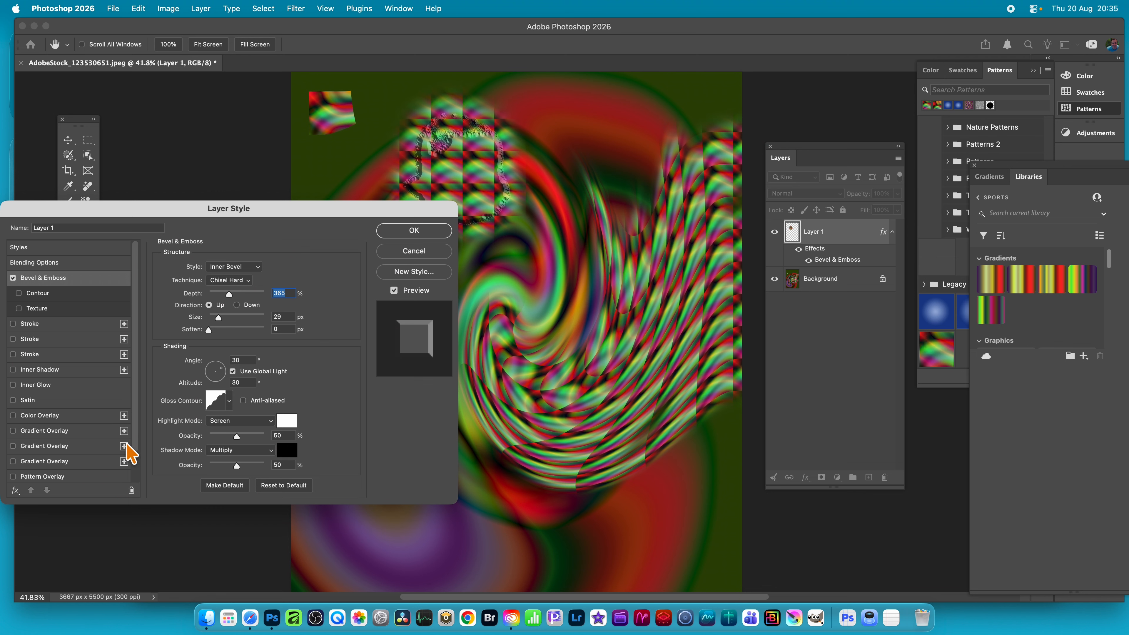
left_click(403, 252)
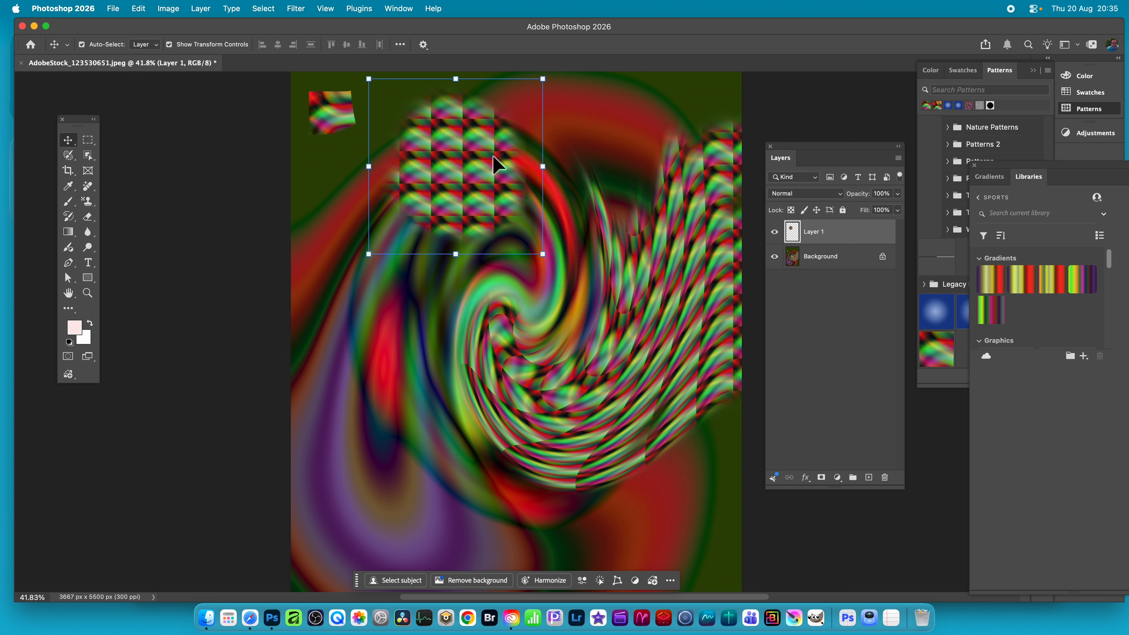
Duplicate the pattern patch toward the lower-left and apply the Twirl filter to the copy with an angle of 90°.
left_click_drag(486, 163, 418, 306)
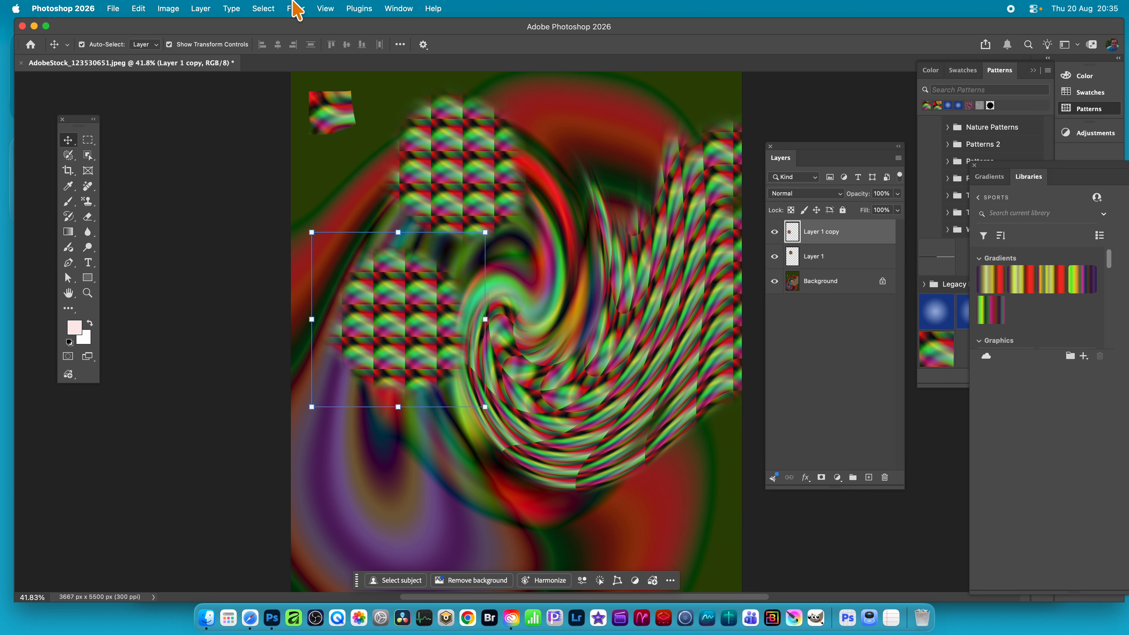
left_click(296, 9)
mouse_move(354, 190)
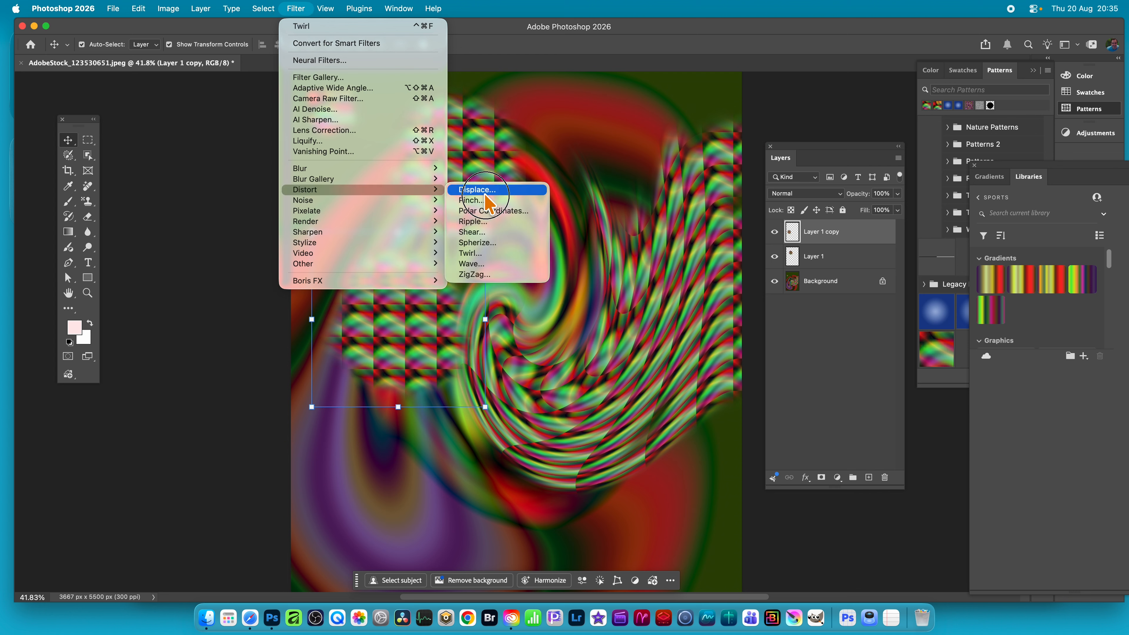
left_click(492, 253)
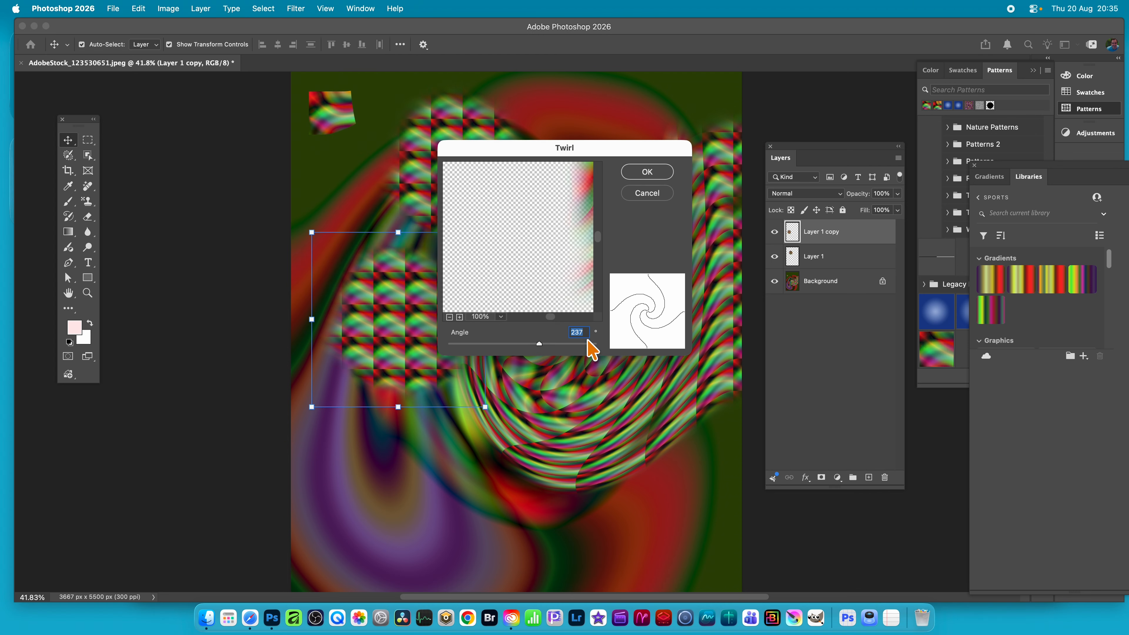
left_click_drag(558, 220, 716, 230)
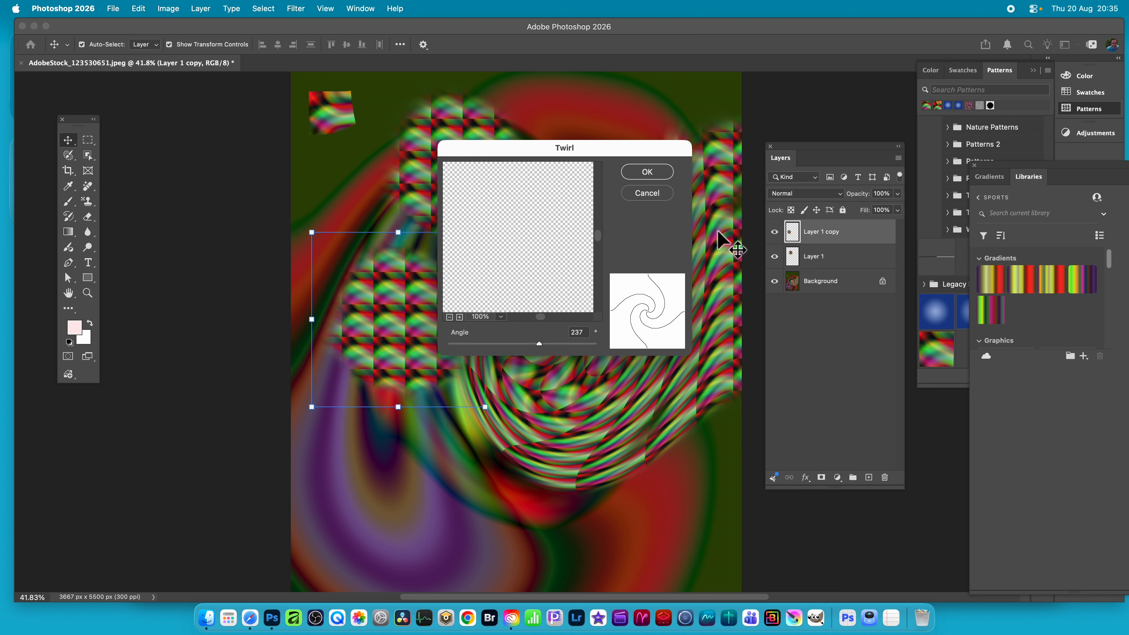
left_click(537, 245)
left_click_drag(538, 344, 527, 344)
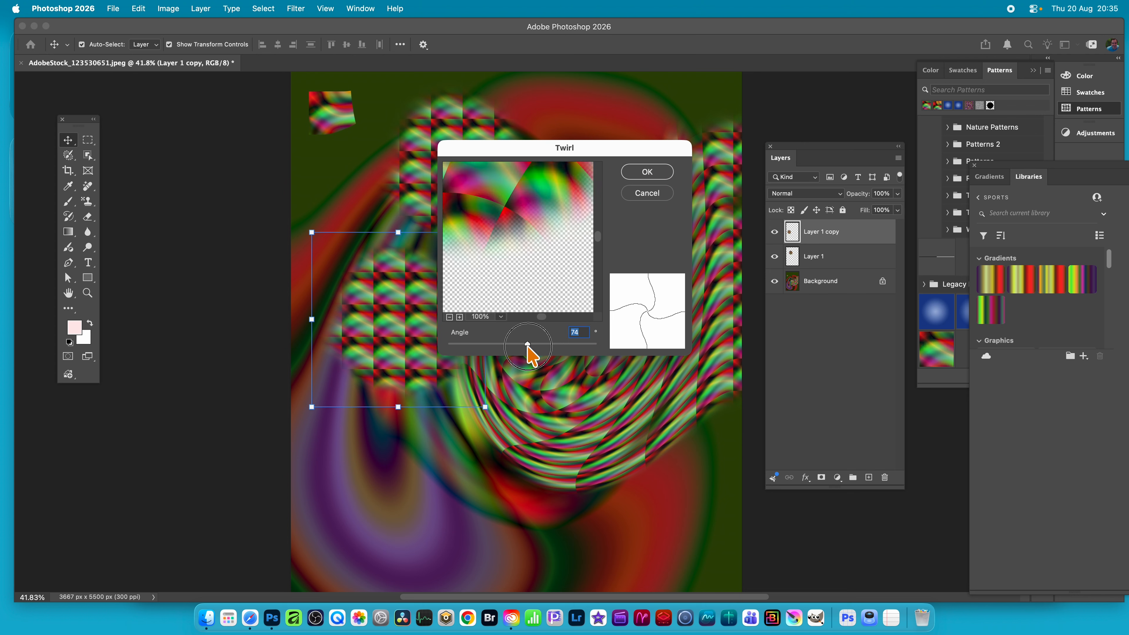
left_click(647, 171)
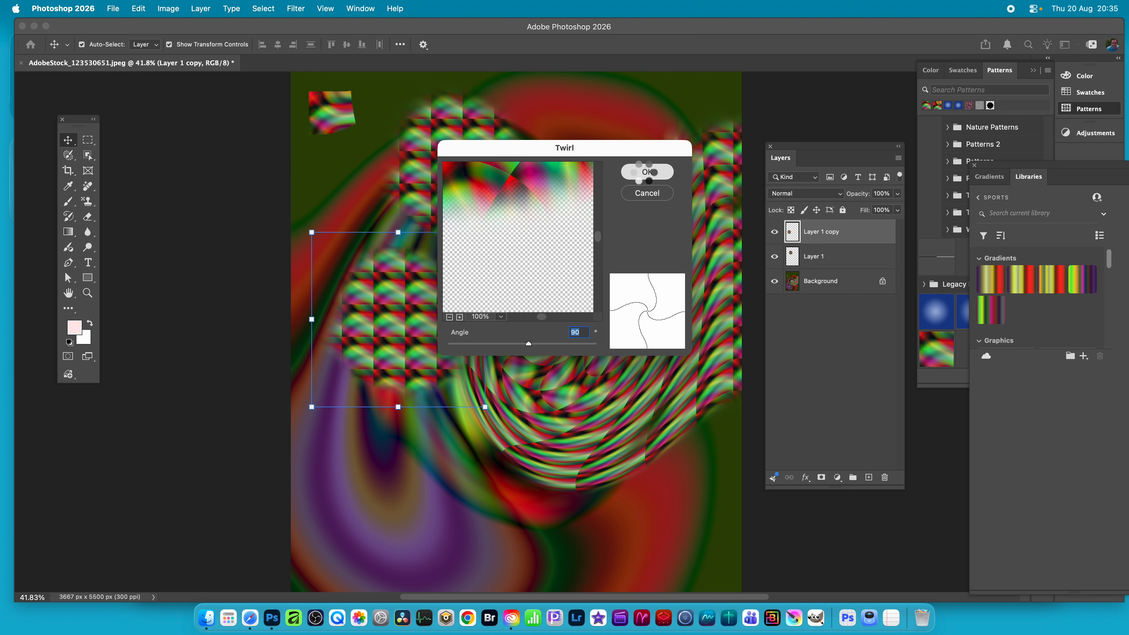
Move the twirled copy up and over slightly, and delete both pattern patch layers.
left_click_drag(435, 249, 393, 291)
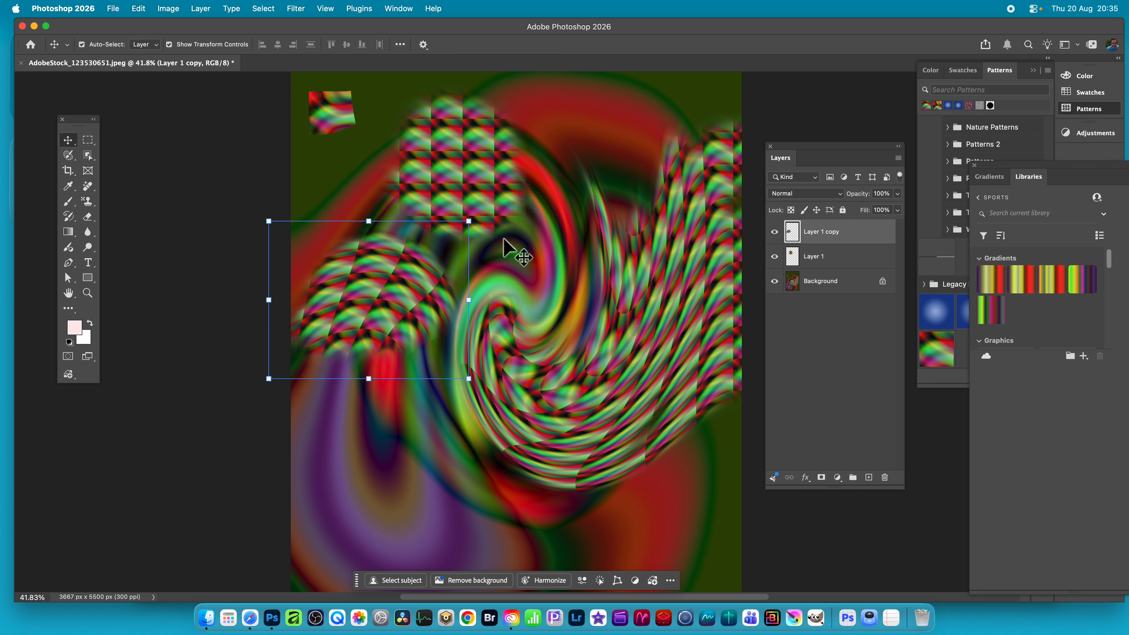
key("BackSpace")
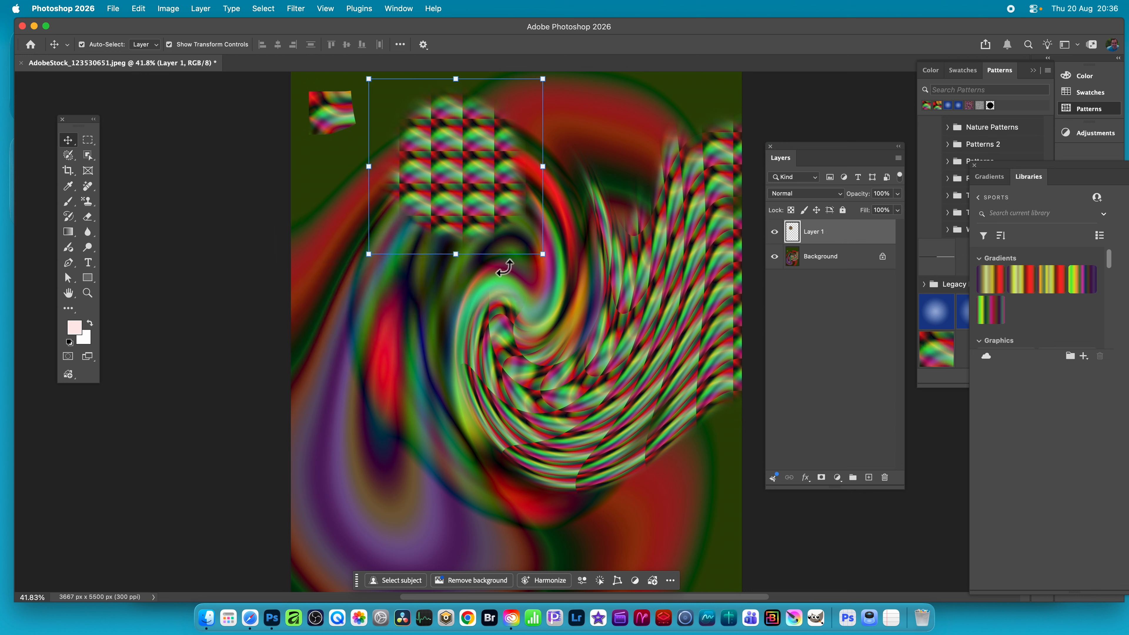
key("BackSpace")
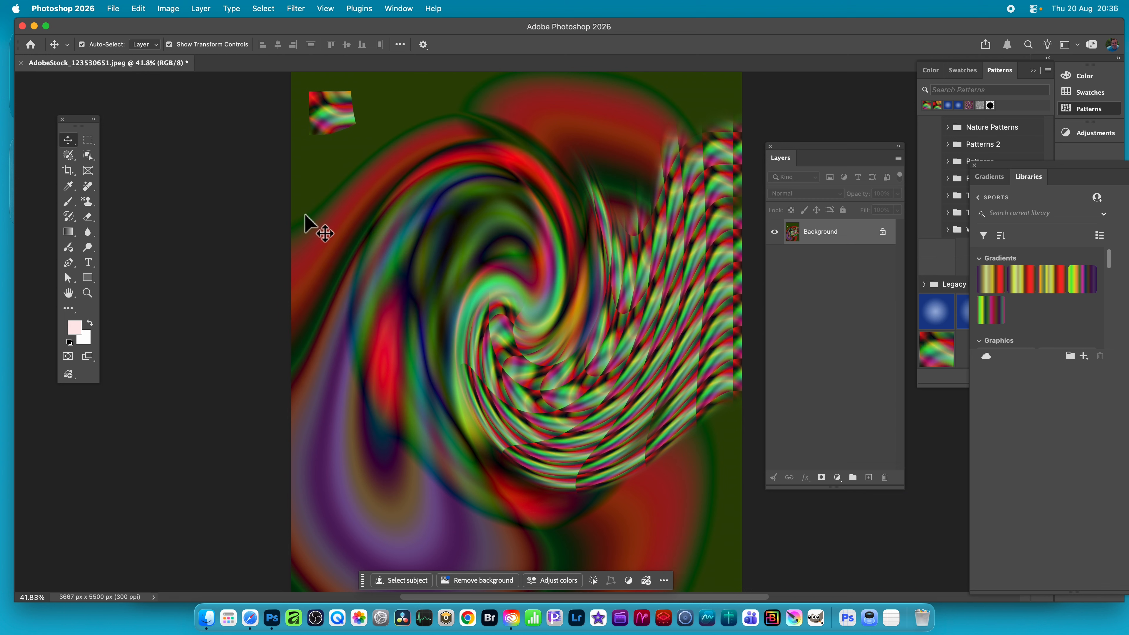
Turn off Aligned for the Pattern Stamp tool and paint overlapping short strokes of the tile pattern across the upper-left part of the artwork.
left_click(87, 205)
left_click(133, 214)
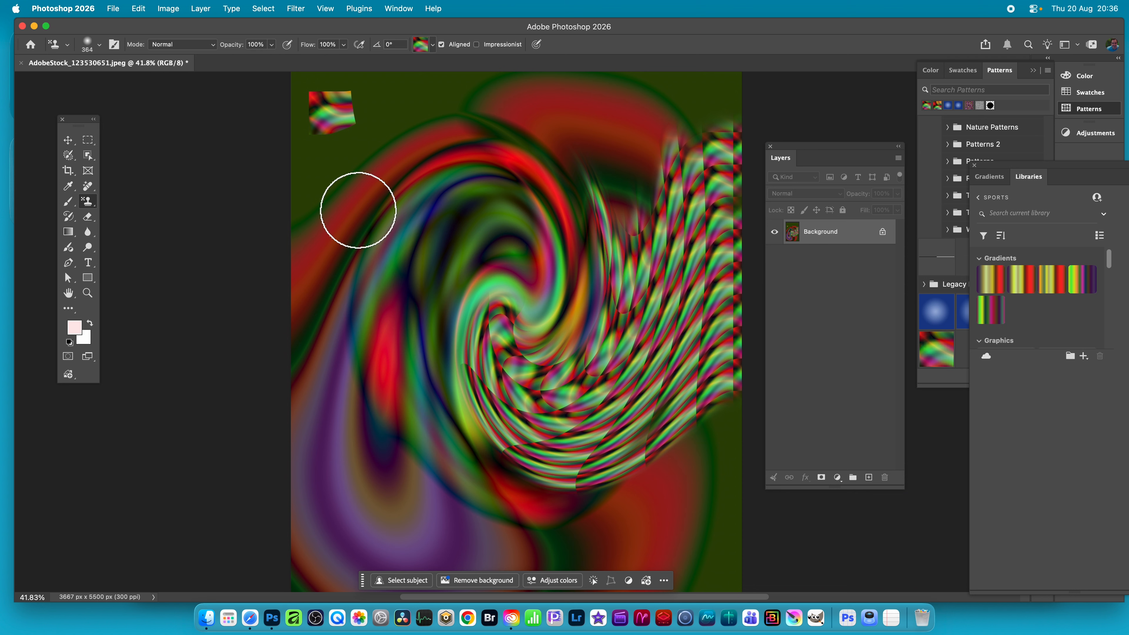
left_click(441, 44)
mouse_move(433, 222)
left_mouse_down()
mouse_move(452, 197)
mouse_move(423, 244)
mouse_move(376, 235)
mouse_move(447, 206)
left_mouse_up()
left_click_drag(449, 153, 433, 191)
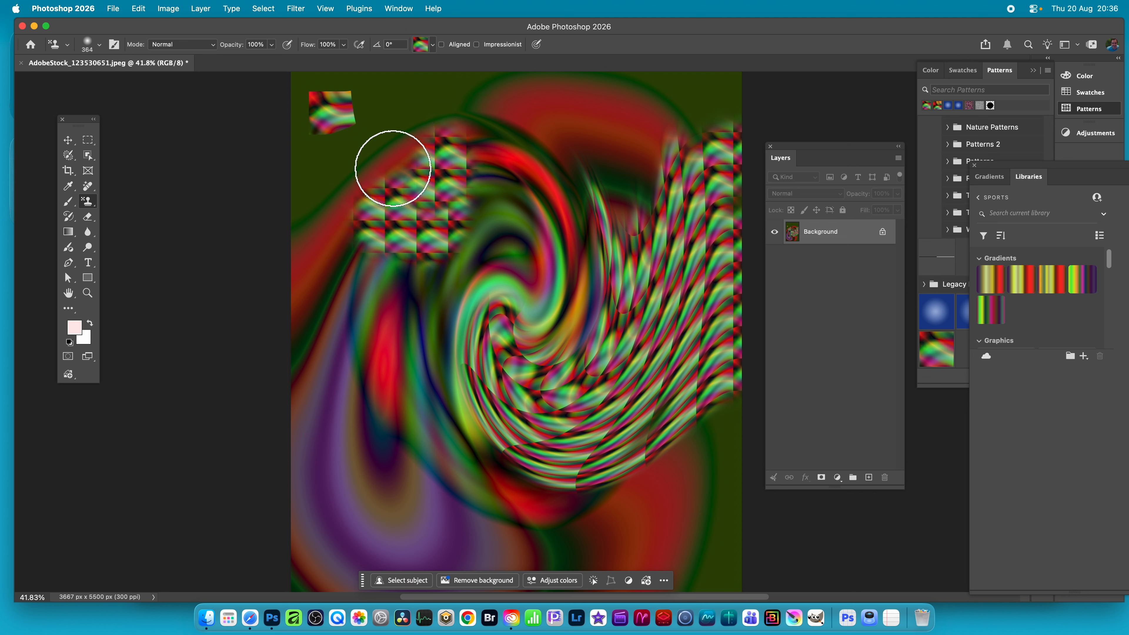
left_click_drag(399, 180, 391, 189)
mouse_move(379, 230)
left_mouse_down()
mouse_move(381, 214)
mouse_move(382, 229)
left_mouse_up()
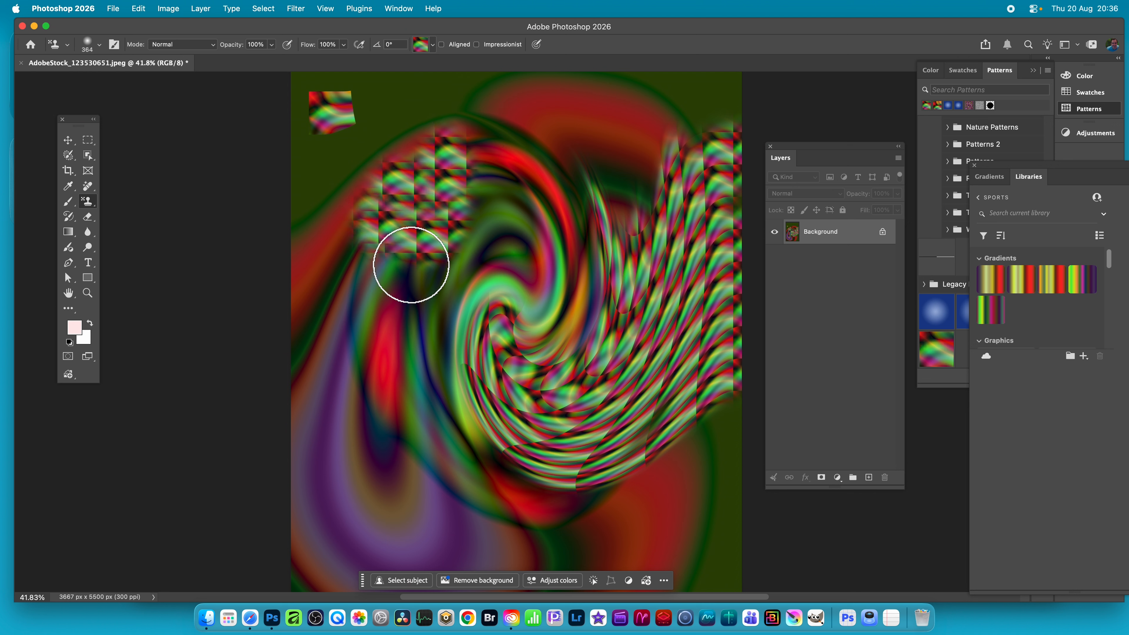
left_click(419, 254)
left_click(390, 248)
left_click(359, 238)
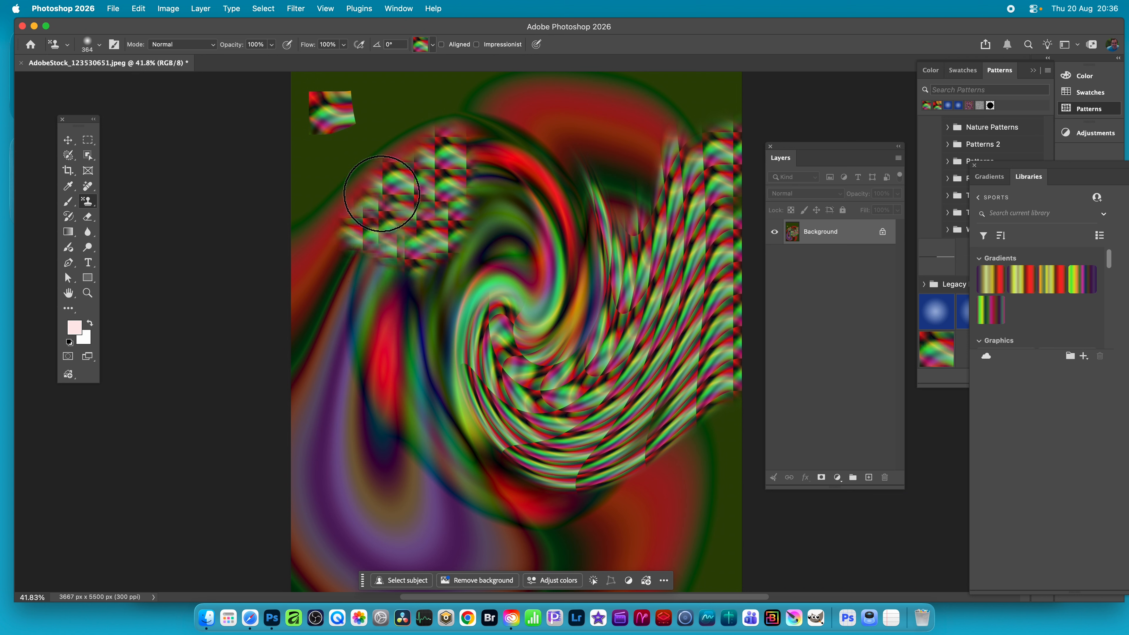
left_click(383, 189)
left_click(404, 204)
left_click(429, 207)
left_click(428, 251)
left_click(409, 259)
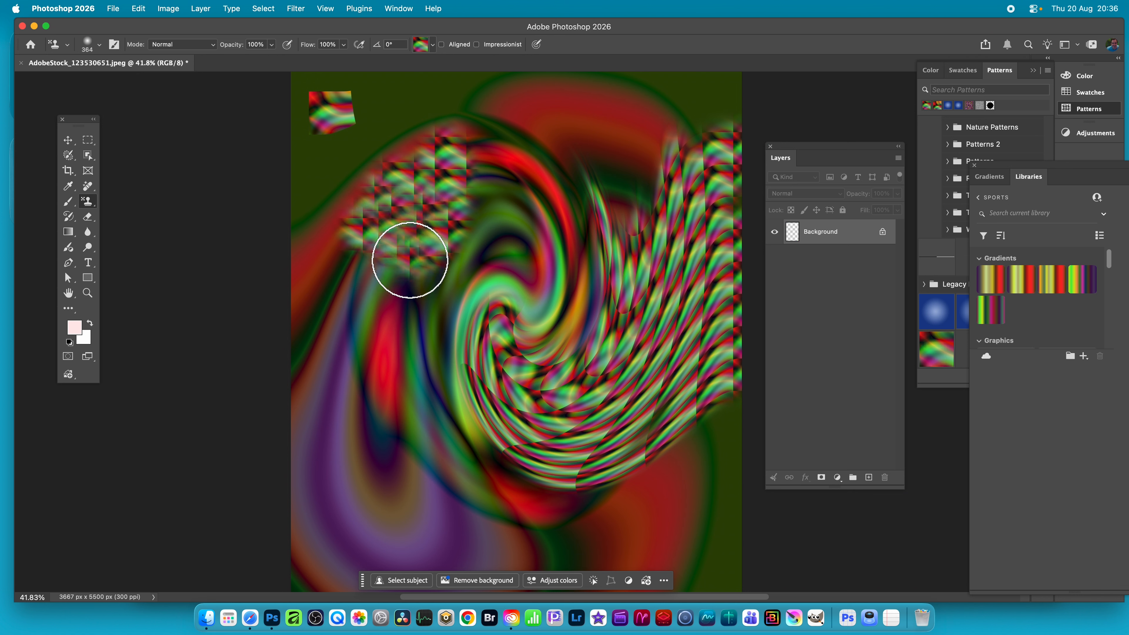
left_click(469, 233)
left_click(450, 224)
left_click(464, 181)
left_click(435, 196)
left_click(408, 172)
left_click(427, 160)
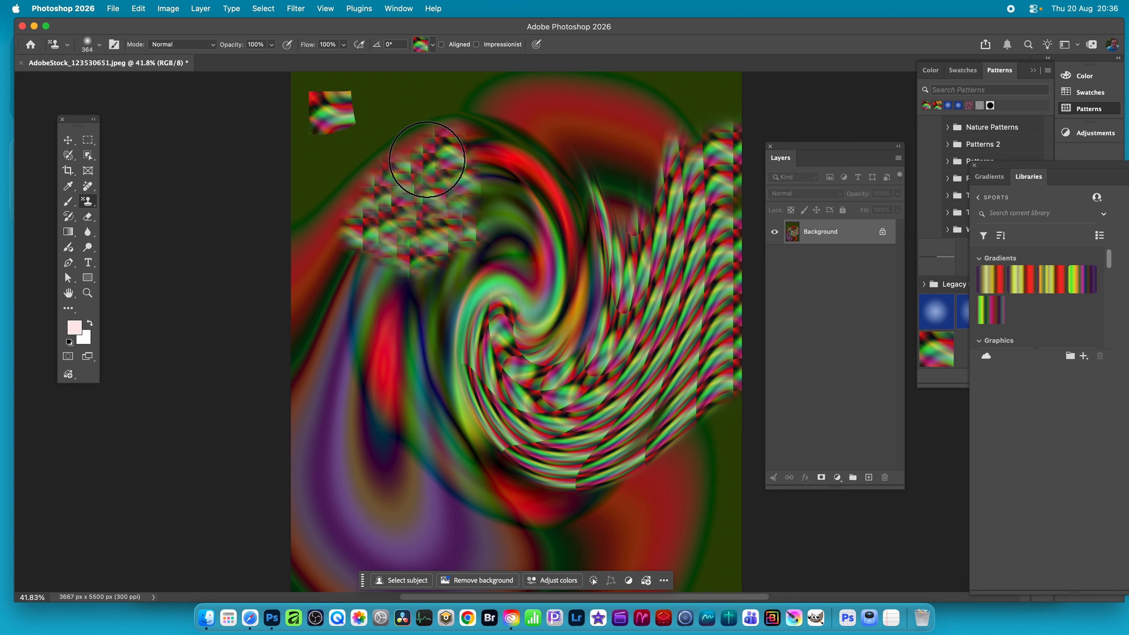
left_click(481, 151)
left_click(400, 156)
left_click(407, 156)
left_click(386, 196)
left_click(363, 181)
left_click(387, 171)
left_click(384, 175)
left_click(411, 161)
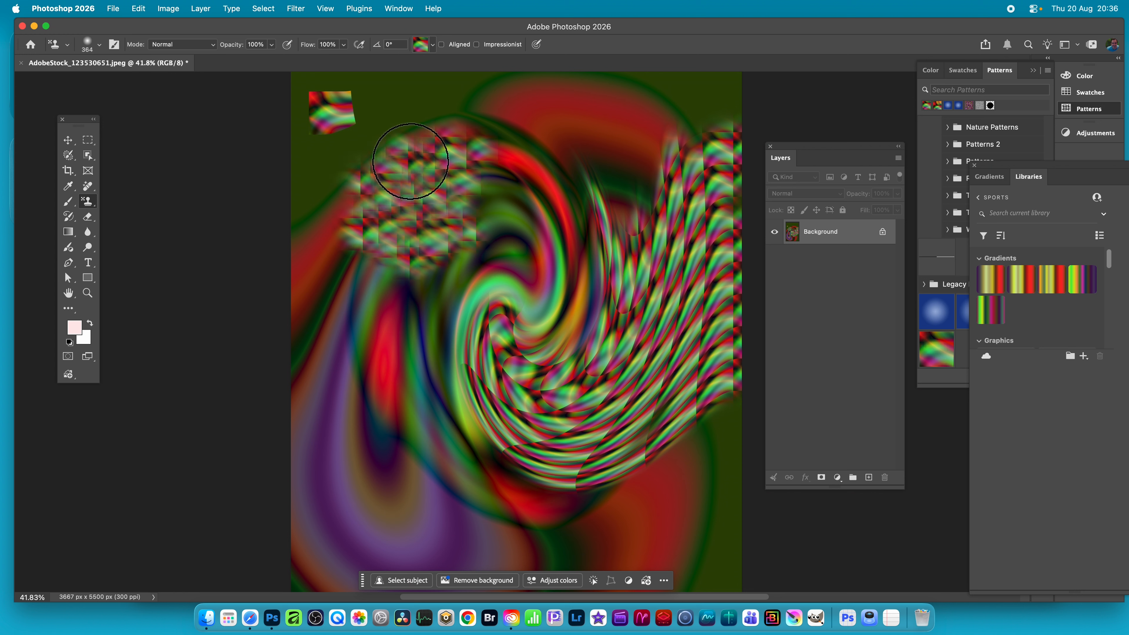
left_click(431, 138)
left_click(394, 184)
left_click(307, 194)
left_click(393, 190)
left_click(339, 185)
left_click(354, 207)
left_click(360, 221)
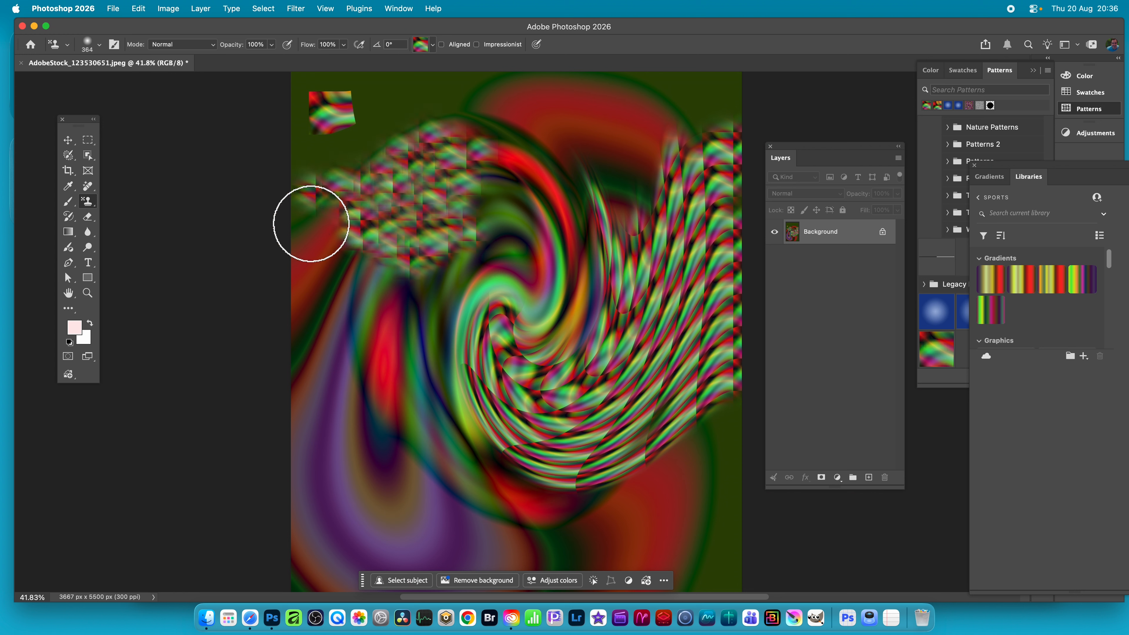
left_click(312, 218)
left_click(365, 228)
left_click(366, 260)
left_click(343, 256)
left_click(343, 240)
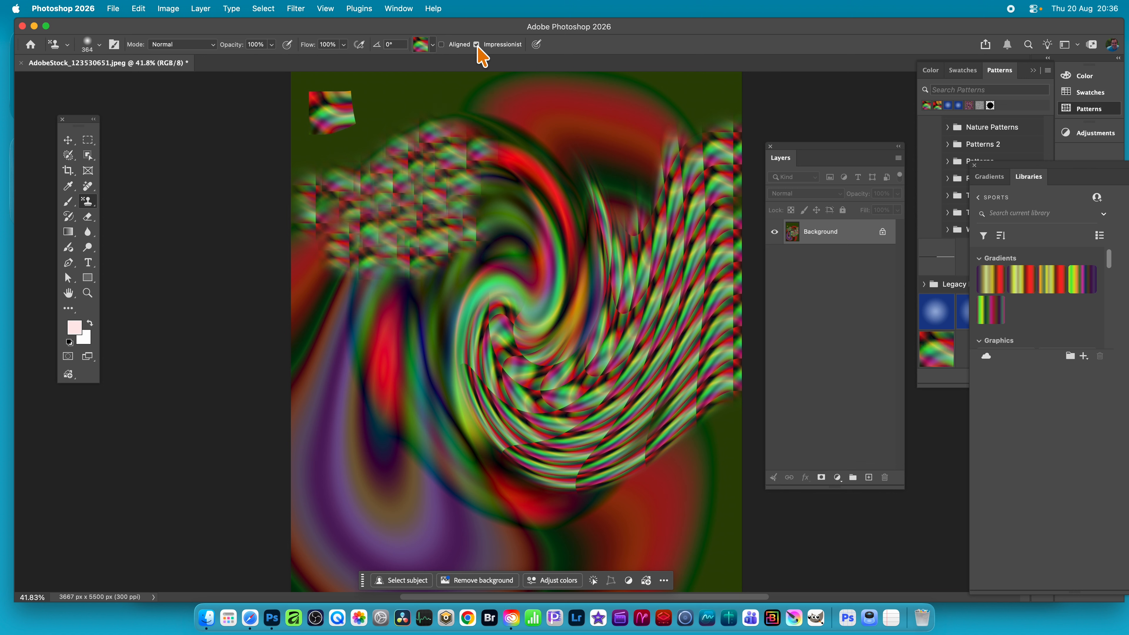
Paint soft Impressionist strokes of the tile pattern over the upper-left part of the artwork, enlarging the brush to 460 px for the second pass.
mouse_move(378, 233)
left_mouse_down()
mouse_move(421, 260)
mouse_move(454, 305)
mouse_move(420, 318)
mouse_move(453, 306)
mouse_move(478, 324)
mouse_move(466, 343)
mouse_move(510, 273)
mouse_move(472, 290)
mouse_move(463, 247)
mouse_move(440, 256)
mouse_move(464, 266)
mouse_move(513, 255)
mouse_move(483, 234)
mouse_move(477, 207)
mouse_move(402, 230)
mouse_move(393, 219)
mouse_move(389, 233)
mouse_move(346, 223)
mouse_move(358, 266)
mouse_move(358, 254)
mouse_move(429, 288)
mouse_move(372, 329)
mouse_move(393, 354)
mouse_move(413, 329)
mouse_move(412, 383)
mouse_move(472, 383)
left_mouse_up()
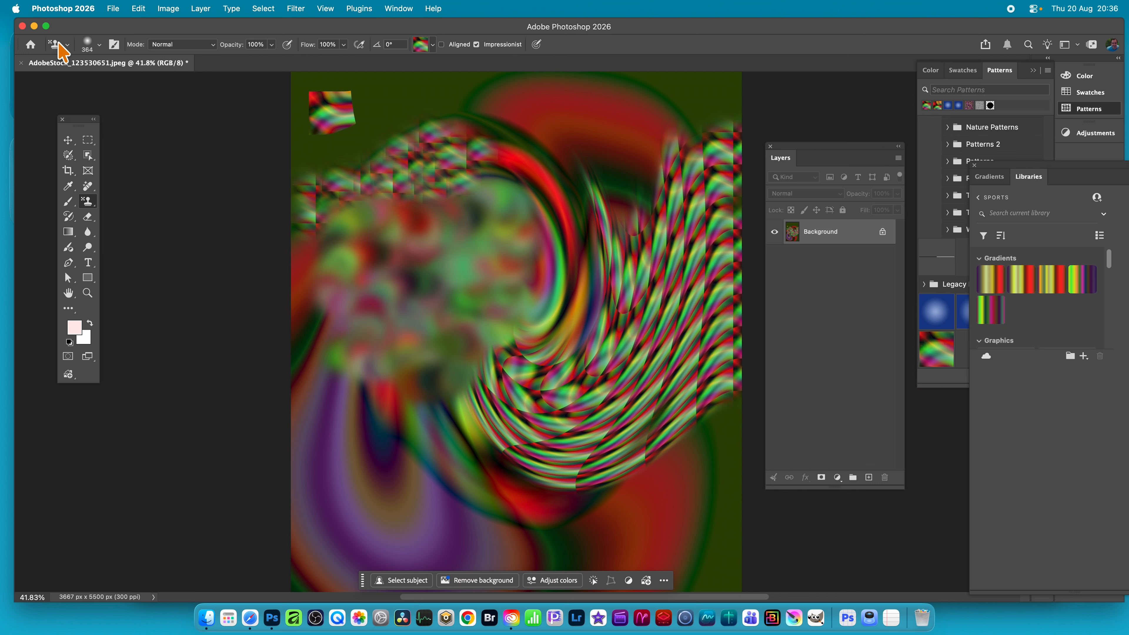
left_click(98, 45)
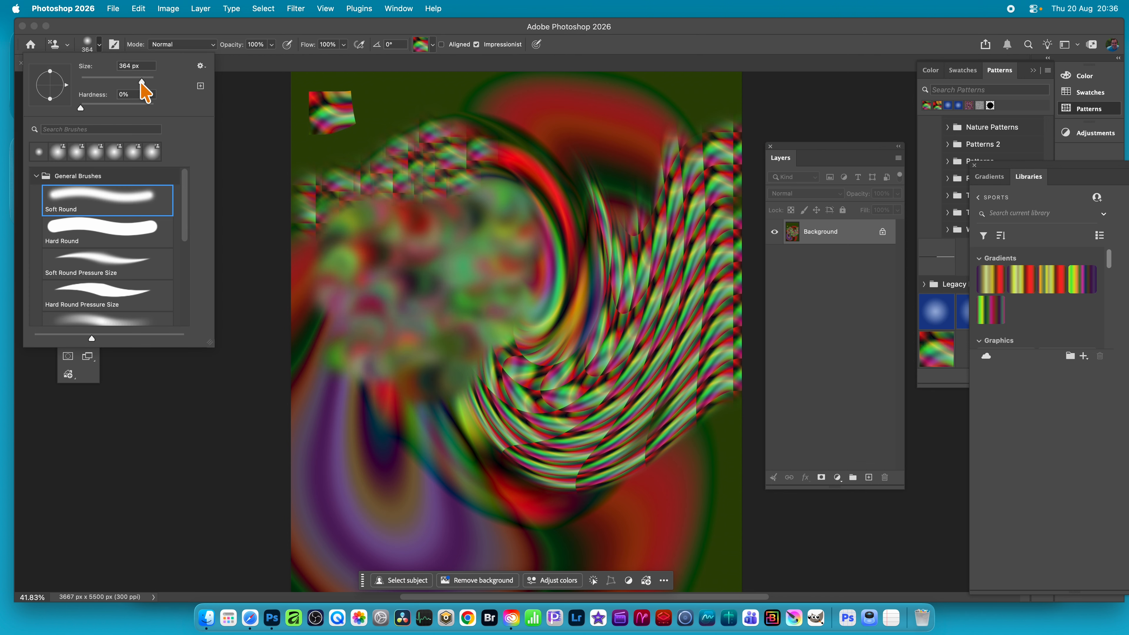
left_click_drag(145, 85, 169, 89)
left_click(554, 201)
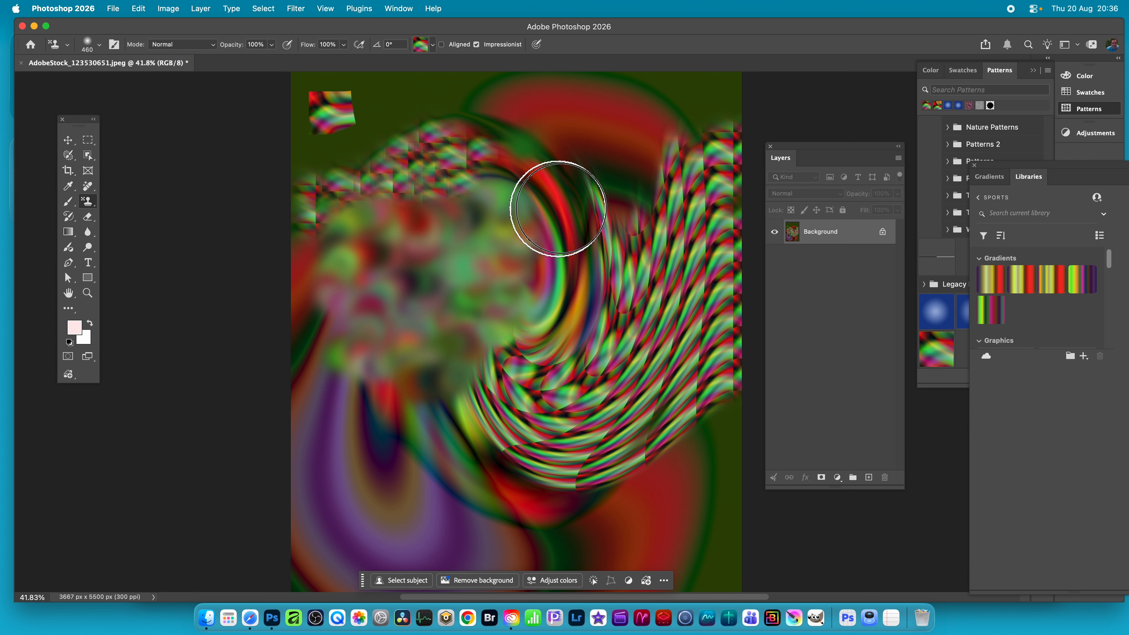
mouse_move(554, 201)
left_mouse_down()
mouse_move(510, 167)
mouse_move(493, 168)
mouse_move(487, 142)
mouse_move(500, 126)
mouse_move(435, 130)
mouse_move(426, 219)
mouse_move(431, 192)
mouse_move(372, 221)
mouse_move(289, 217)
left_mouse_up()
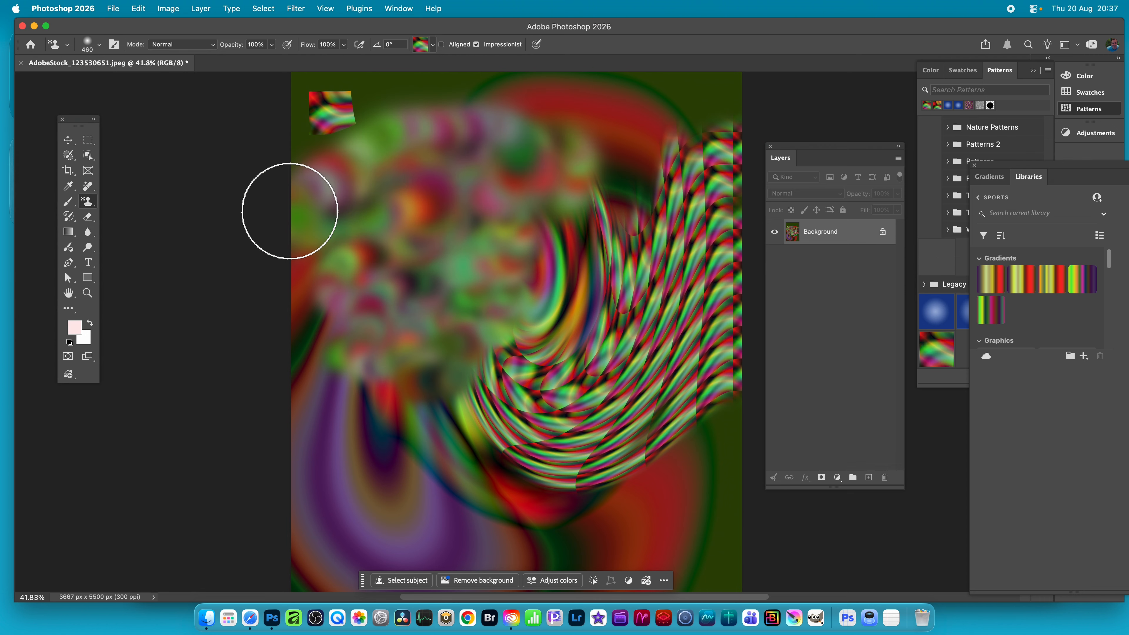
Raise the brush hardness to the maximum and paint hard-edged Impressionist circles across the middle of the artwork.
left_click(100, 44)
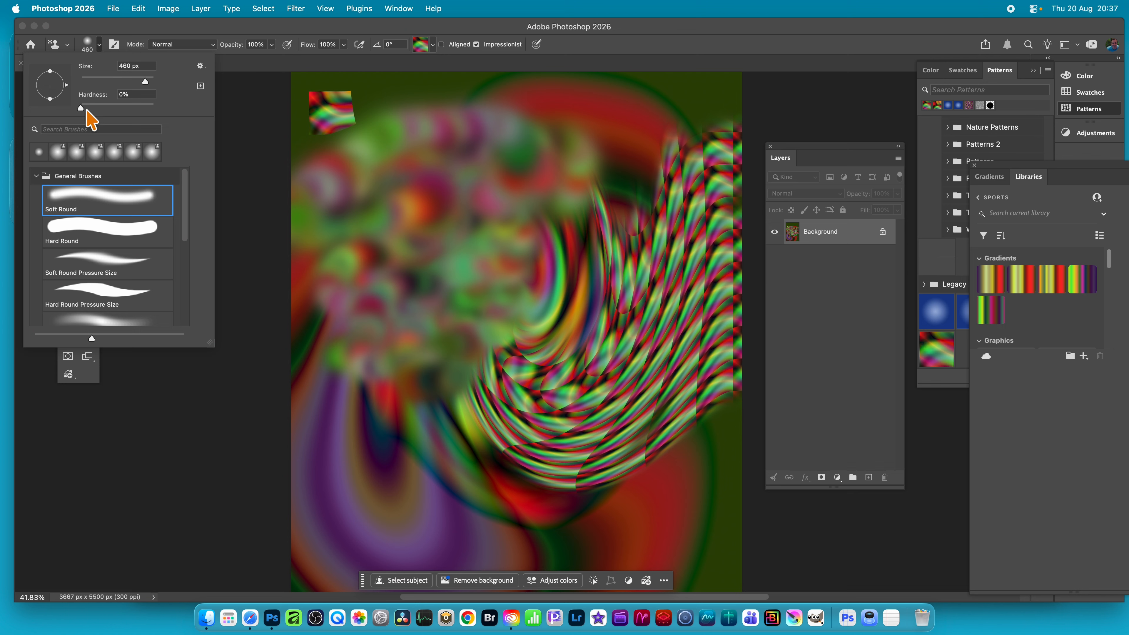
left_click_drag(87, 110, 155, 108)
mouse_move(536, 214)
left_mouse_down()
mouse_move(436, 223)
mouse_move(517, 304)
mouse_move(513, 281)
mouse_move(471, 260)
mouse_move(551, 255)
mouse_move(561, 207)
mouse_move(464, 278)
mouse_move(371, 259)
mouse_move(419, 303)
mouse_move(429, 290)
mouse_move(471, 360)
mouse_move(494, 328)
mouse_move(558, 316)
mouse_move(573, 269)
mouse_move(568, 288)
mouse_move(550, 248)
left_mouse_up()
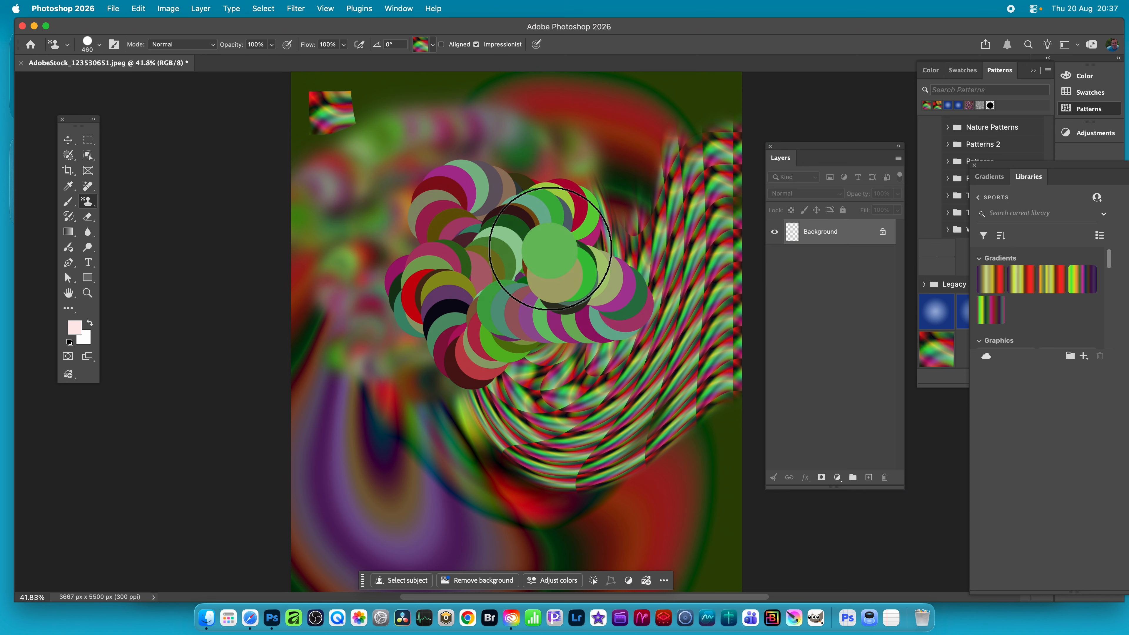
Set the Pattern Stamp blending mode to Lighten and paint more circles over the existing ones.
left_click(181, 45)
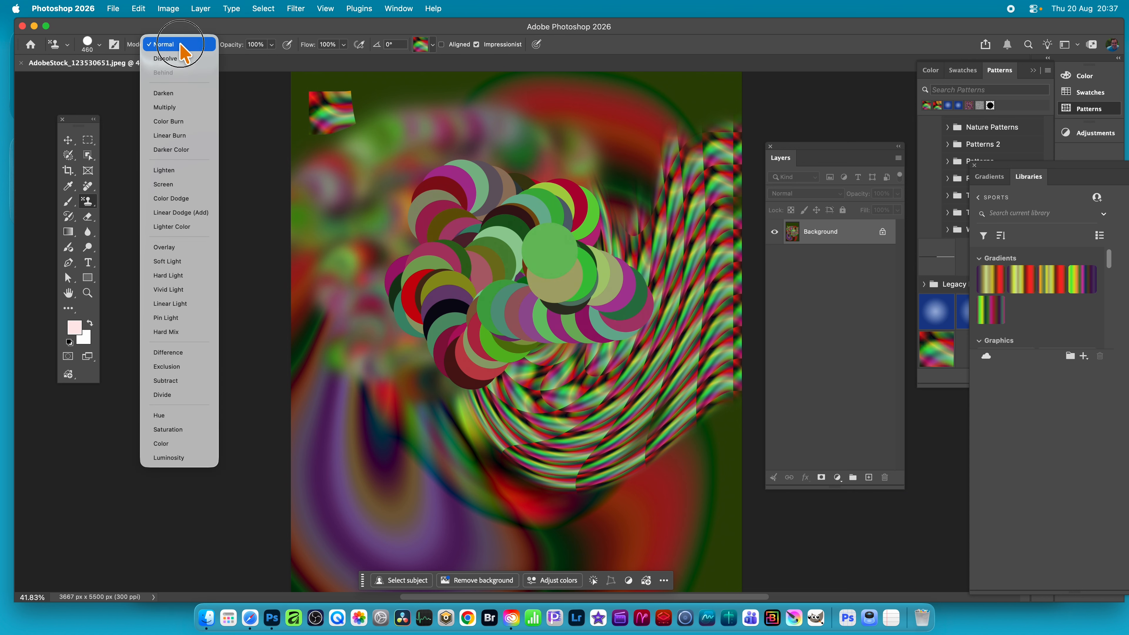
left_click(171, 171)
mouse_move(495, 272)
left_mouse_down()
mouse_move(555, 283)
mouse_move(546, 309)
mouse_move(545, 293)
mouse_move(611, 292)
mouse_move(587, 234)
mouse_move(540, 203)
mouse_move(504, 217)
mouse_move(451, 195)
mouse_move(462, 233)
mouse_move(433, 207)
mouse_move(402, 210)
mouse_move(375, 278)
mouse_move(410, 260)
mouse_move(375, 270)
mouse_move(406, 304)
mouse_move(417, 358)
mouse_move(517, 285)
left_mouse_up()
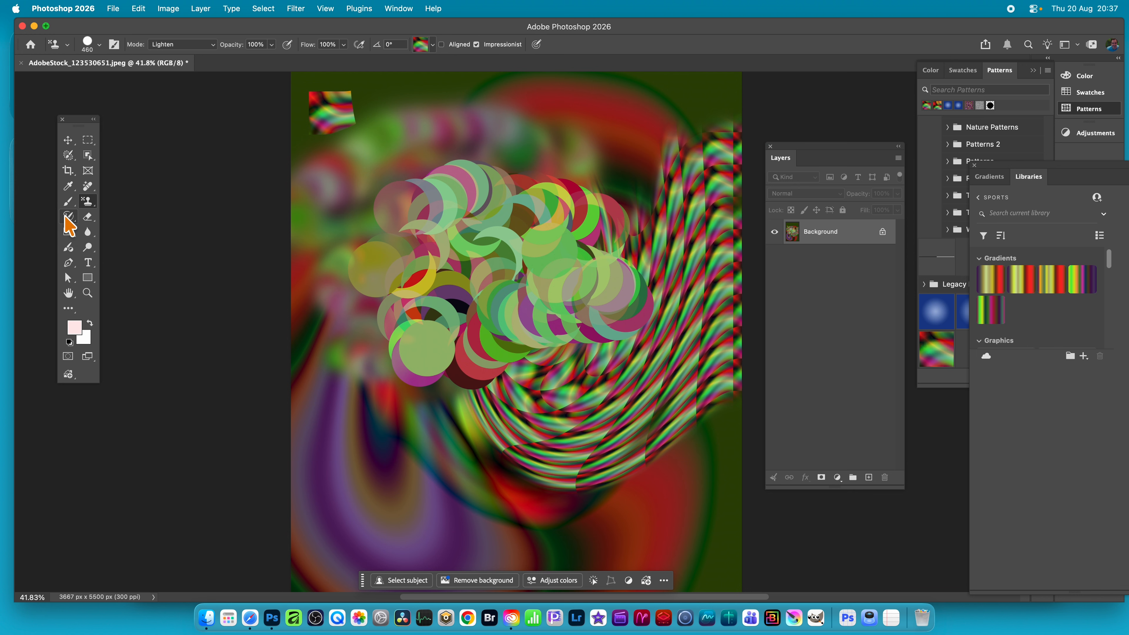
Choose the dotted pattern from the Legacy Default Patterns, turn off Impressionist, and paint a cloud-shaped patch over the upper middle of the artwork.
left_click(435, 45)
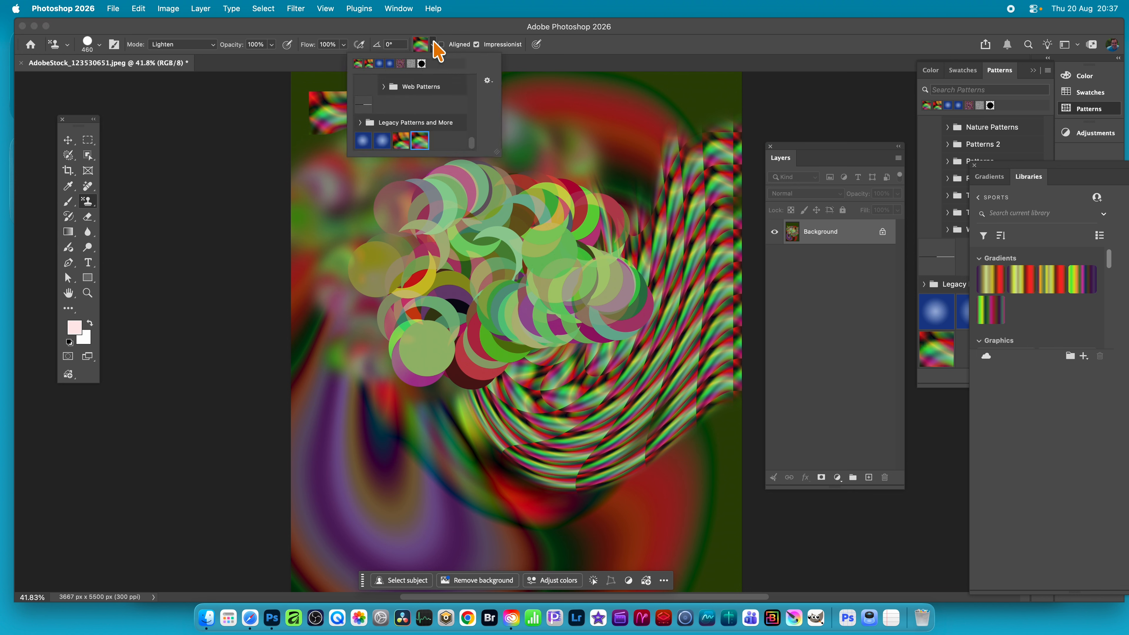
left_click_drag(472, 143, 471, 107)
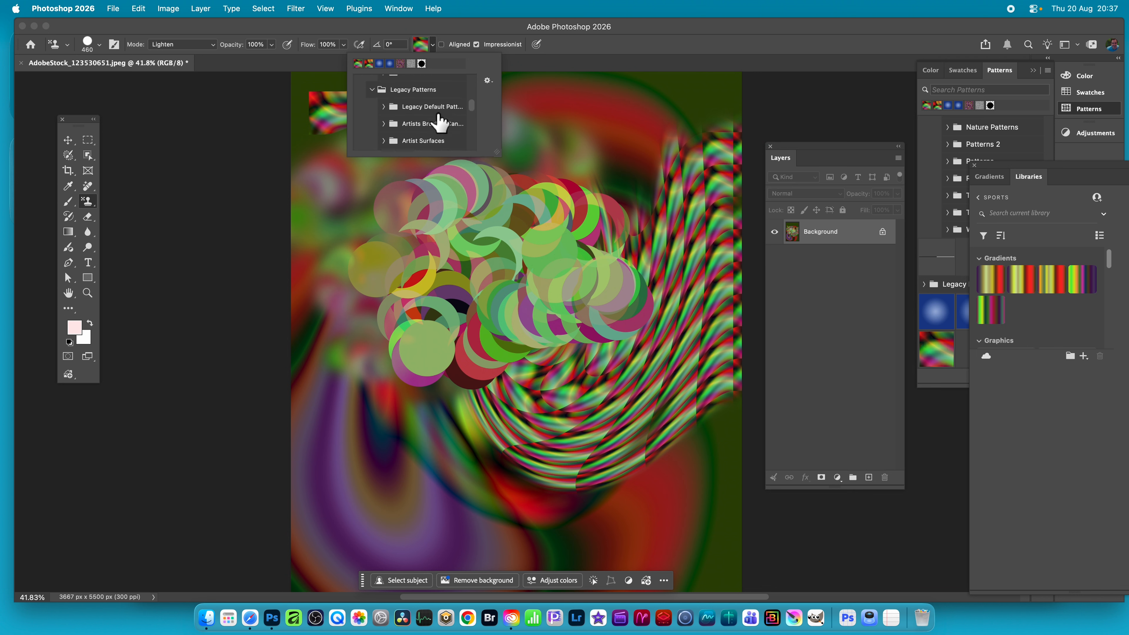
left_click(383, 107)
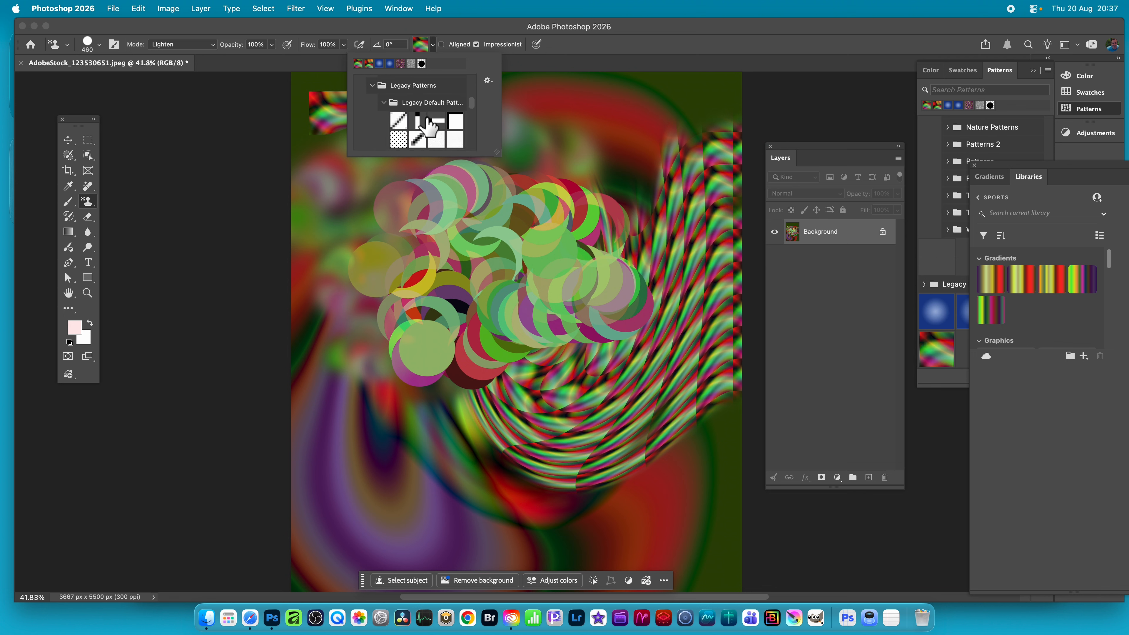
left_click(396, 141)
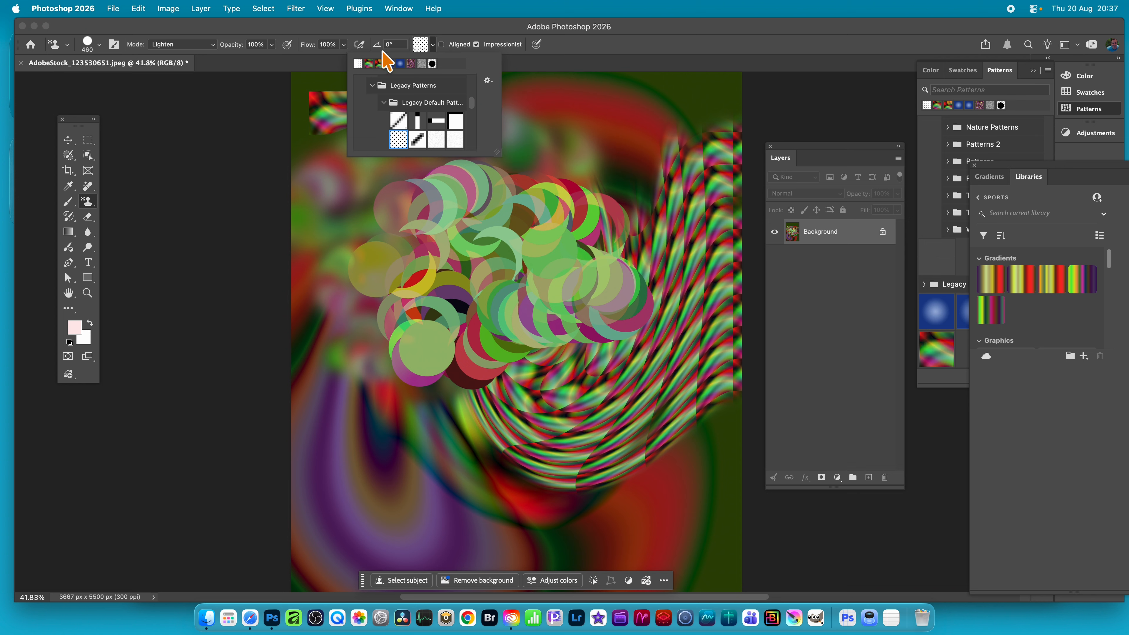
left_click(476, 45)
mouse_move(562, 151)
left_mouse_down()
mouse_move(605, 183)
mouse_move(585, 194)
mouse_move(580, 151)
mouse_move(606, 171)
mouse_move(601, 131)
mouse_move(620, 148)
mouse_move(546, 148)
mouse_move(556, 130)
mouse_move(506, 152)
mouse_move(500, 178)
mouse_move(471, 184)
left_mouse_up()
mouse_move(501, 215)
left_mouse_down()
mouse_move(519, 246)
mouse_move(560, 233)
mouse_move(524, 204)
left_mouse_up()
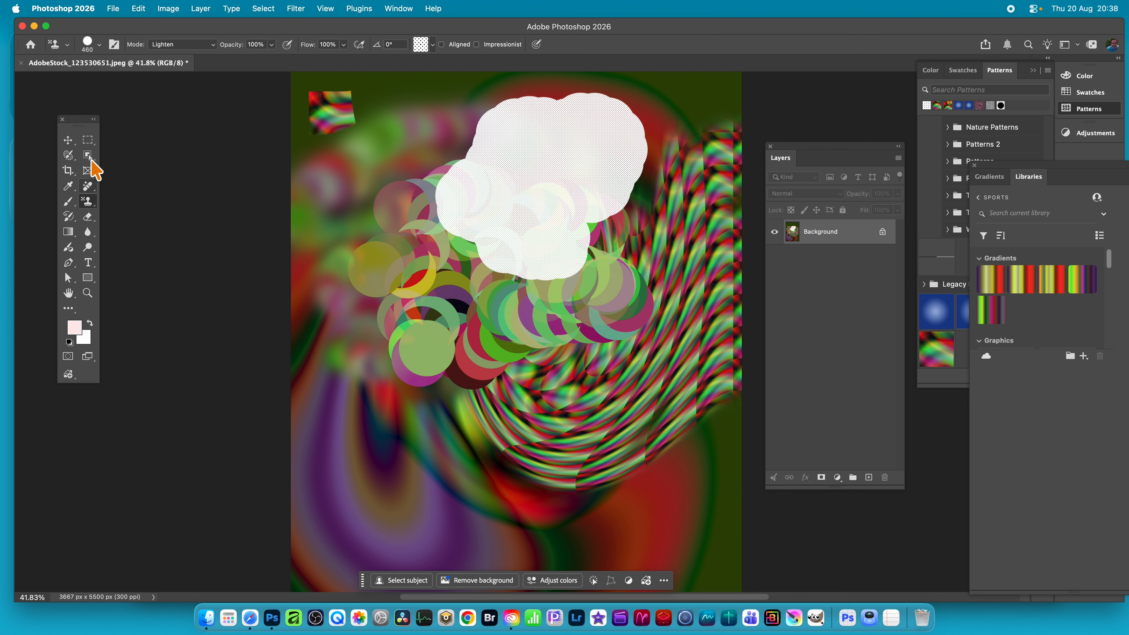
Make a tall rectangular selection in the lower-left part of the artwork and fill it with the dotted pattern using the Pattern Stamp tool.
left_click_drag(88, 141, 118, 140)
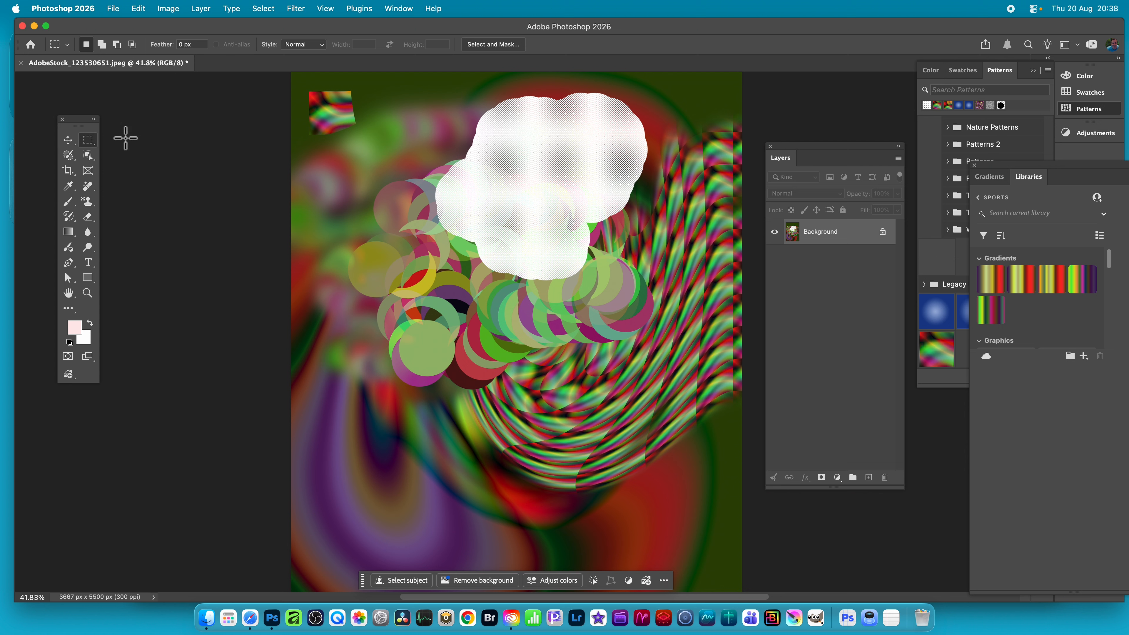
left_click_drag(343, 314, 469, 519)
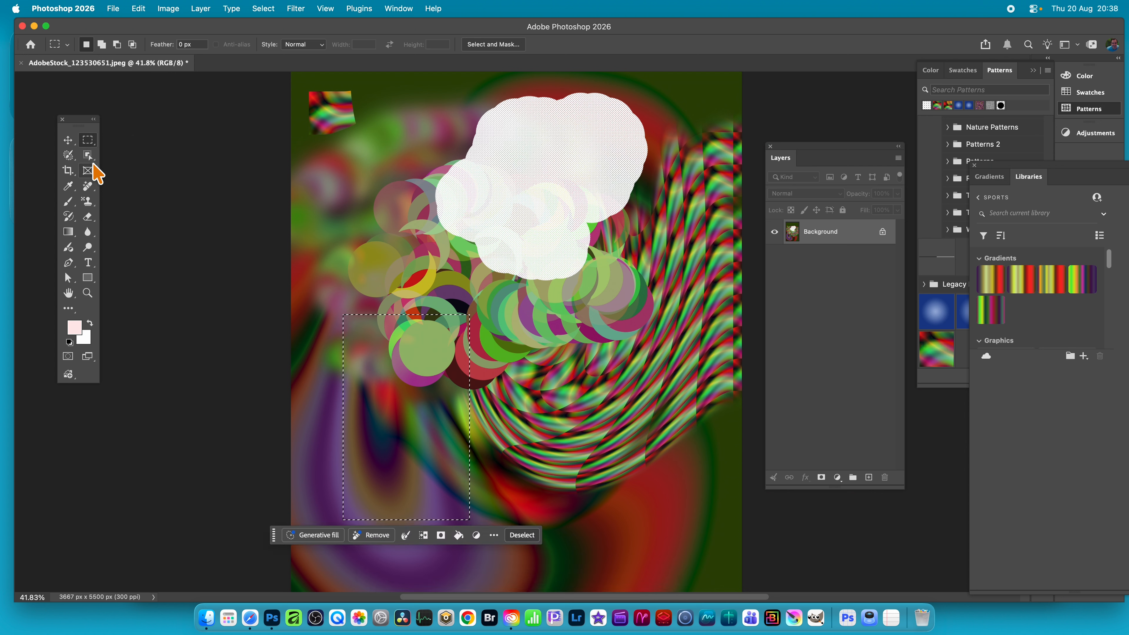
left_click_drag(93, 199, 157, 210)
mouse_move(427, 314)
left_mouse_down()
mouse_move(453, 392)
mouse_move(456, 351)
mouse_move(457, 536)
mouse_move(457, 451)
mouse_move(409, 329)
mouse_move(409, 524)
mouse_move(403, 297)
mouse_move(366, 421)
mouse_move(356, 521)
mouse_move(383, 306)
mouse_move(341, 390)
mouse_move(354, 296)
left_mouse_up()
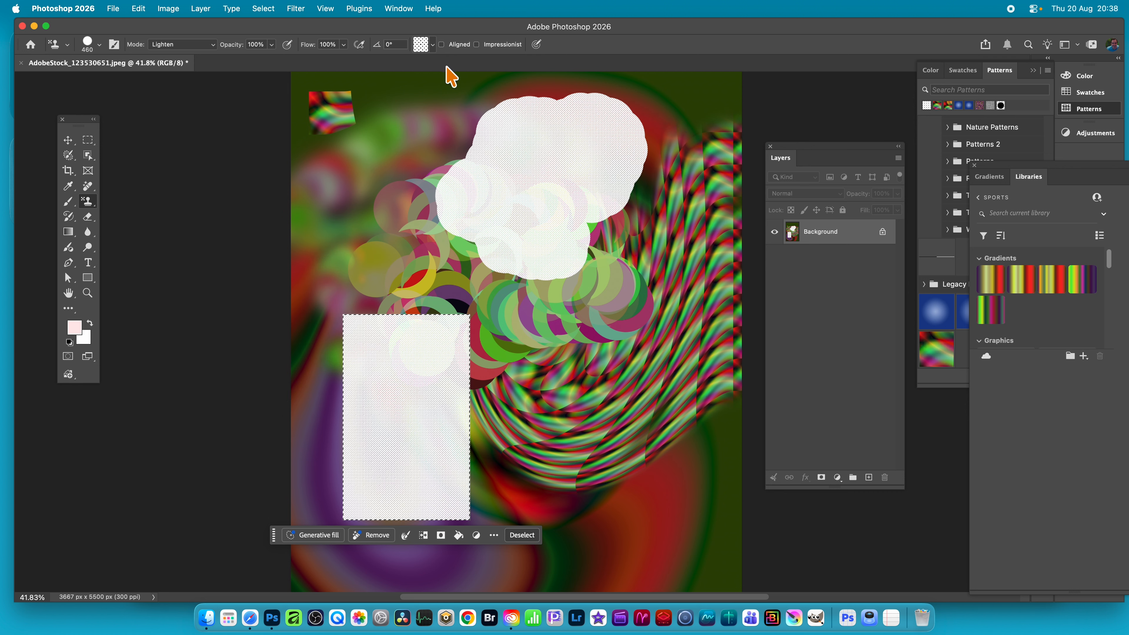
Switch to the diagonal line pattern and paint a patch in the upper part of the rectangular selection.
left_click(431, 45)
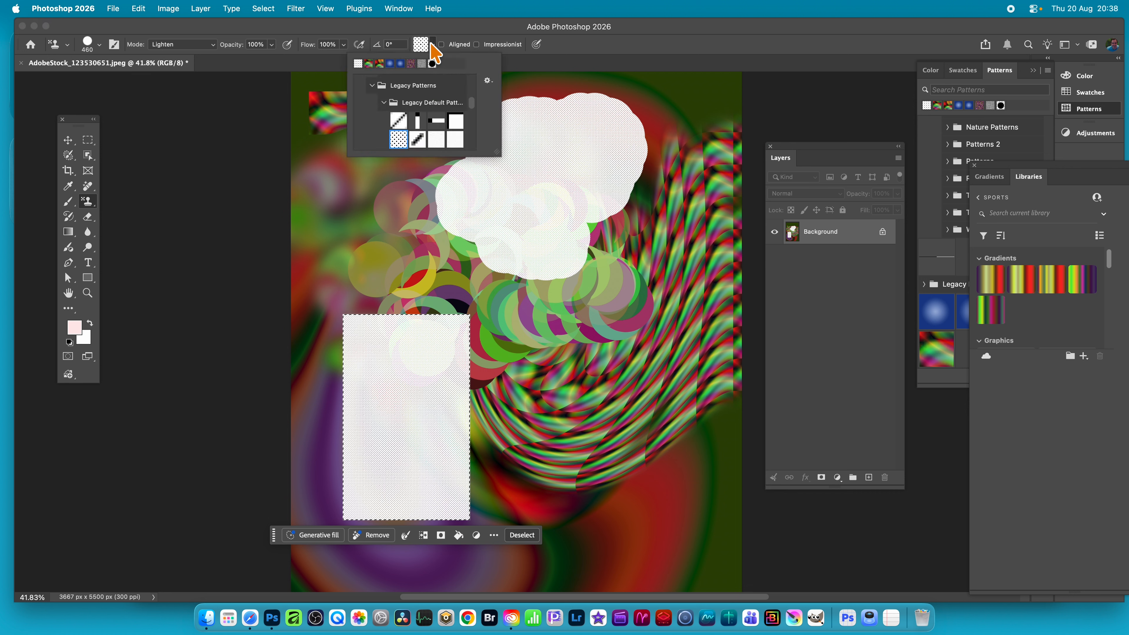
left_click(416, 139)
left_click(429, 366)
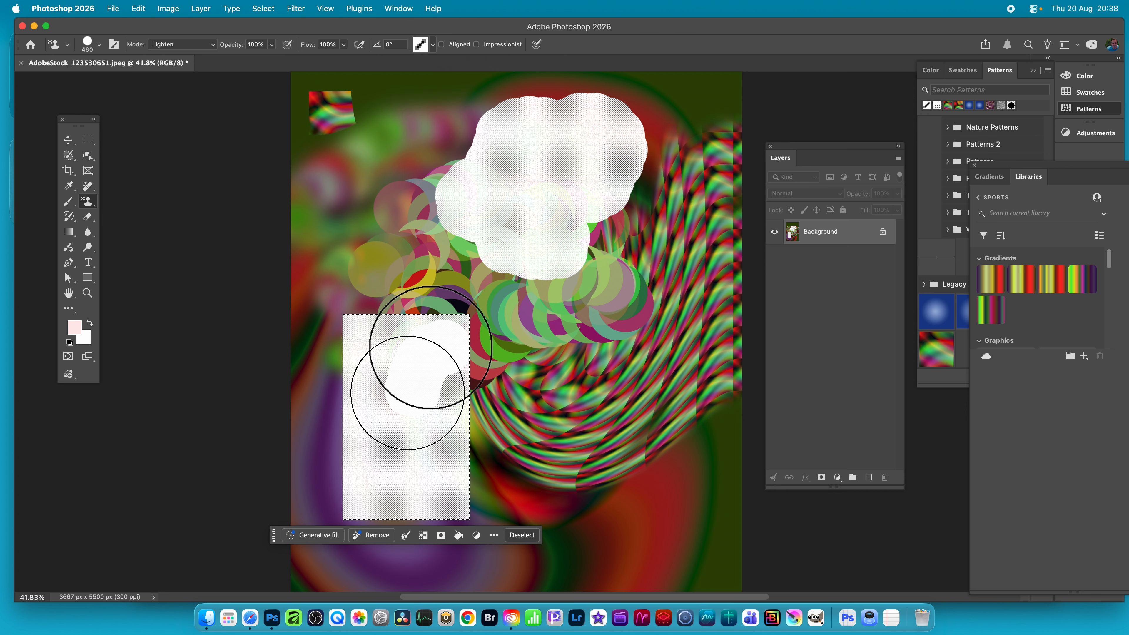
Choose the grey square-tile legacy pattern, set the blending mode to Normal, and paint over the upper-left part of the selection.
left_click(431, 45)
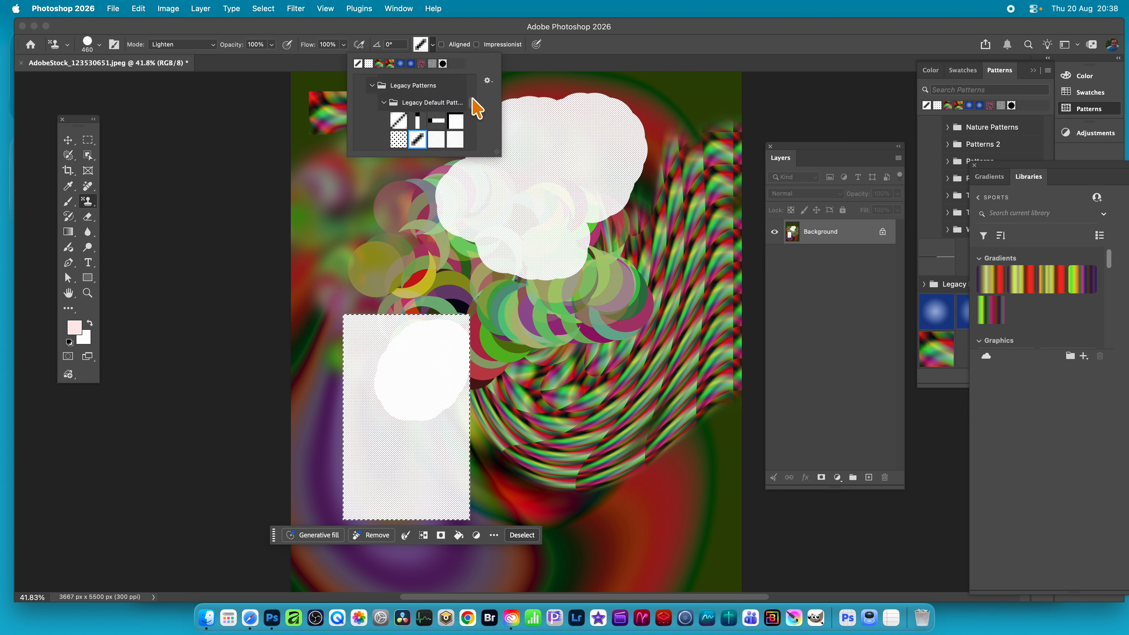
scroll(474, 111, "down", 5)
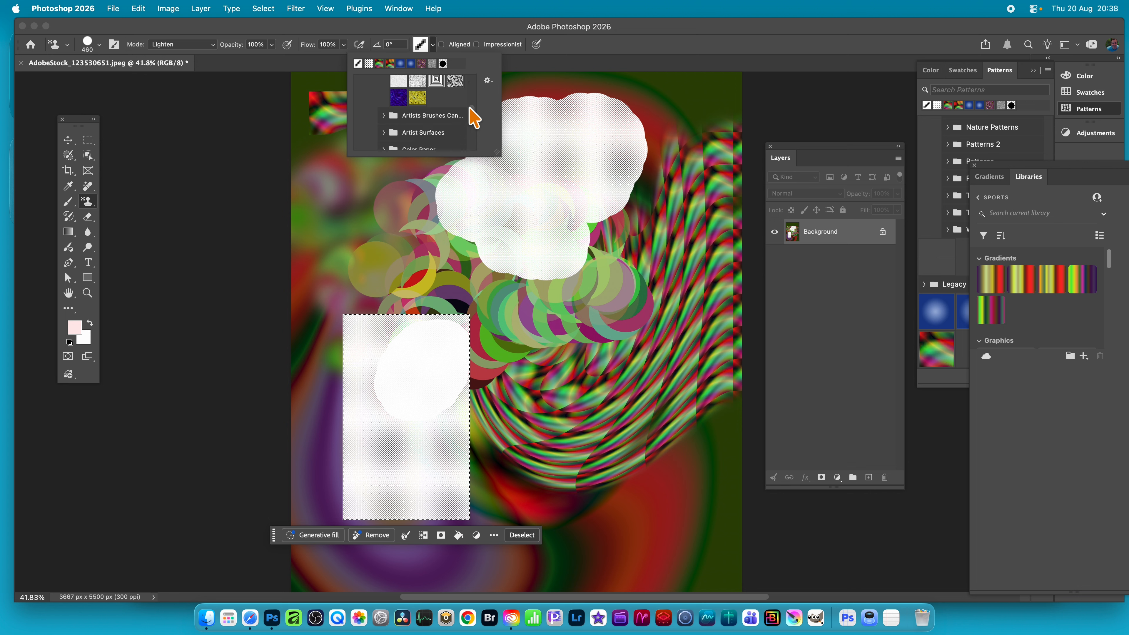
left_click(436, 81)
left_click(434, 373)
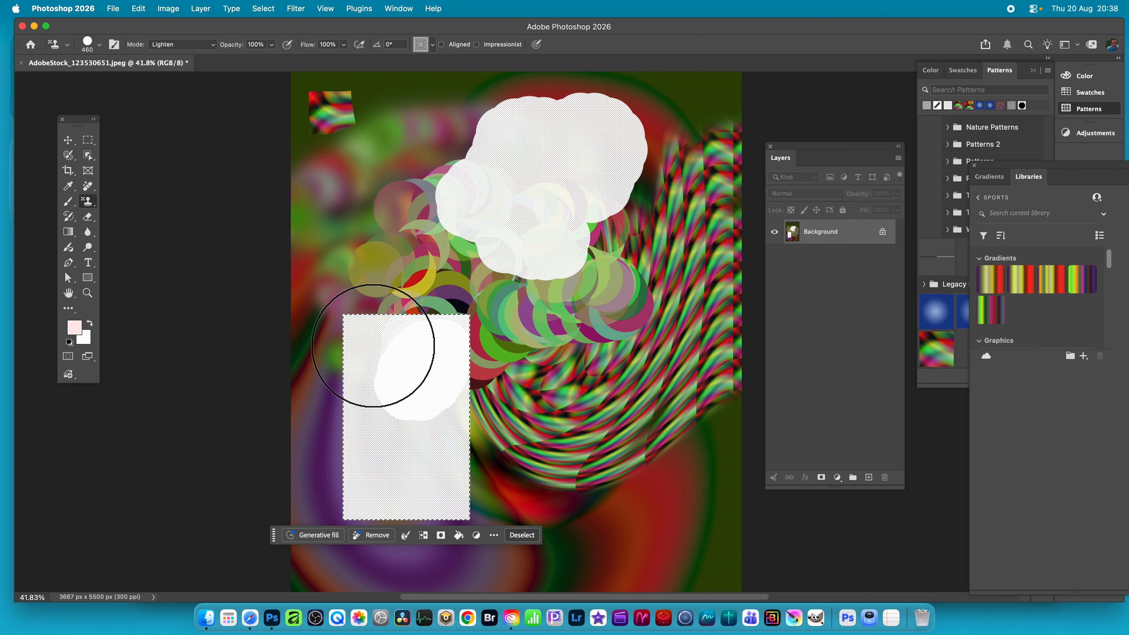
left_click(168, 45)
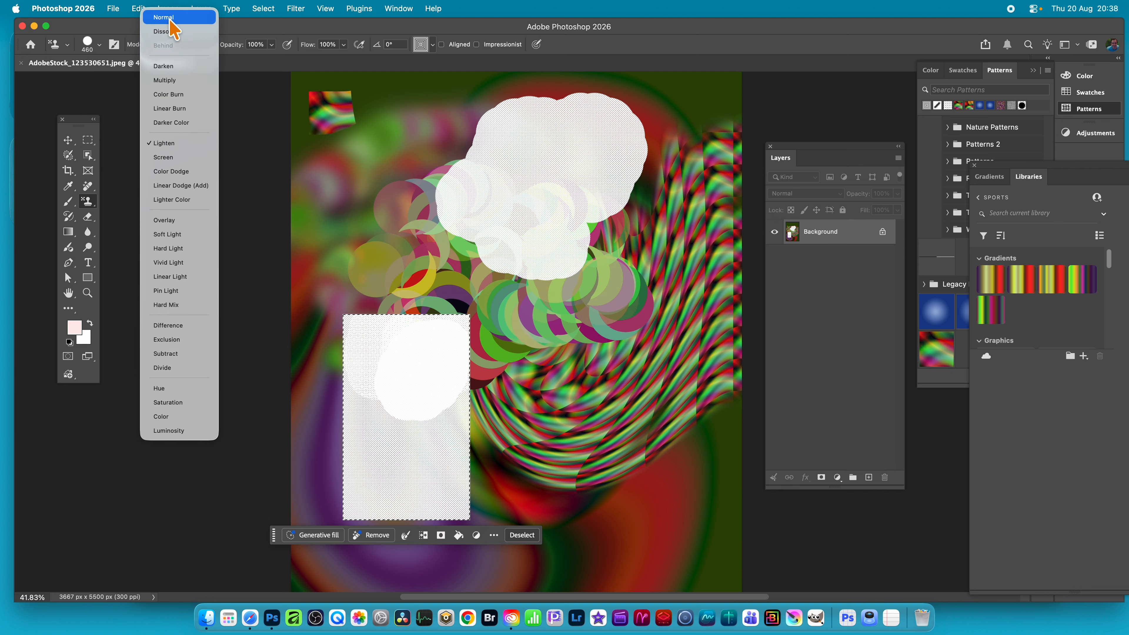
left_click(171, 19)
mouse_move(372, 353)
left_mouse_down()
mouse_move(411, 375)
mouse_move(398, 334)
left_mouse_up()
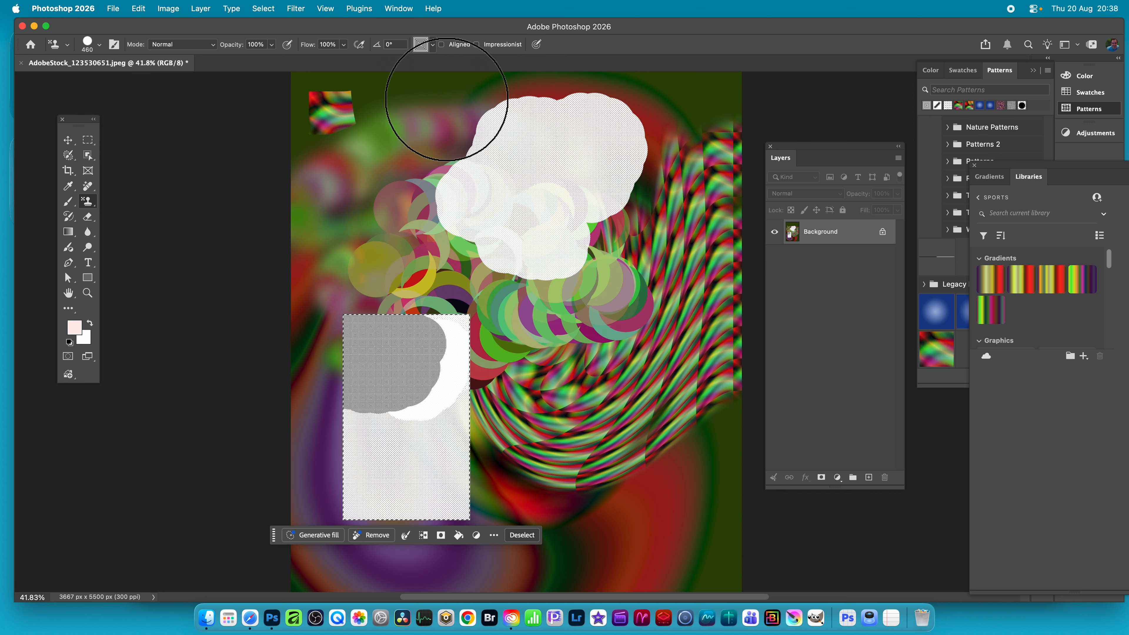
Choose the second Artists Brushes Canvas pattern, paint it over most of the rectangular selection, and deselect.
left_click(430, 46)
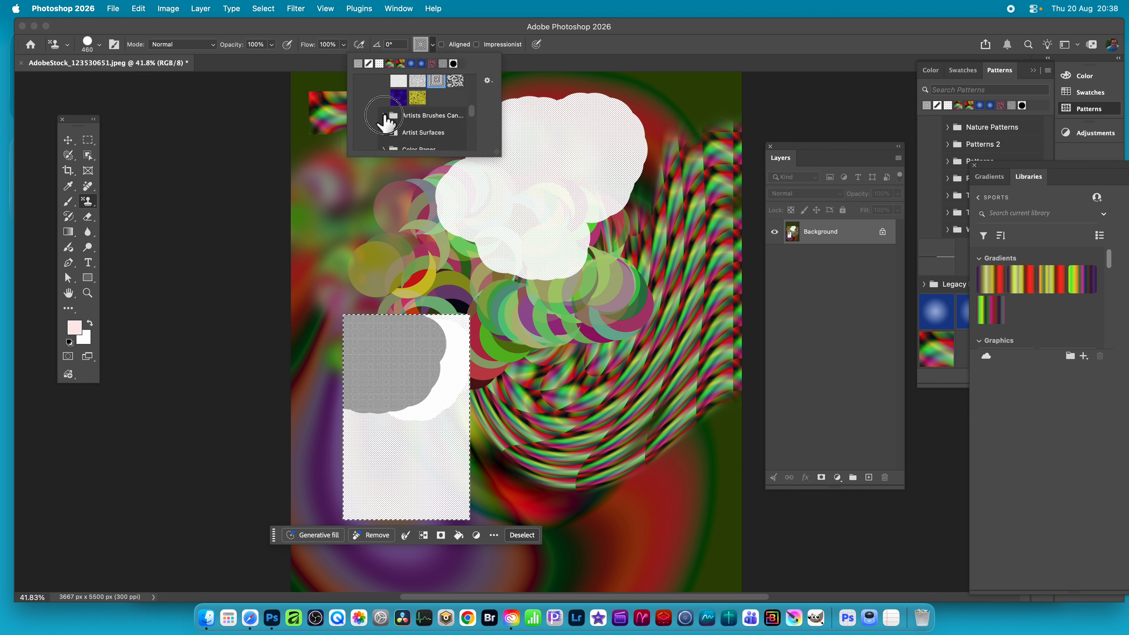
left_click(384, 117)
left_click(417, 130)
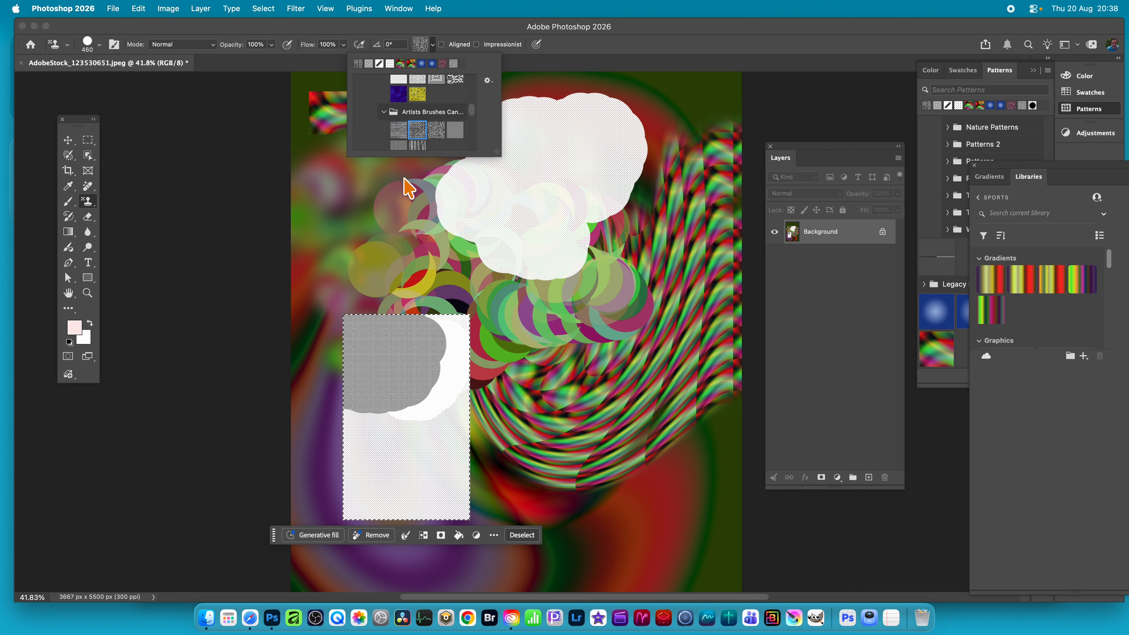
left_click(444, 392)
mouse_move(362, 418)
left_mouse_down()
mouse_move(319, 380)
mouse_move(335, 433)
mouse_move(314, 465)
left_mouse_up()
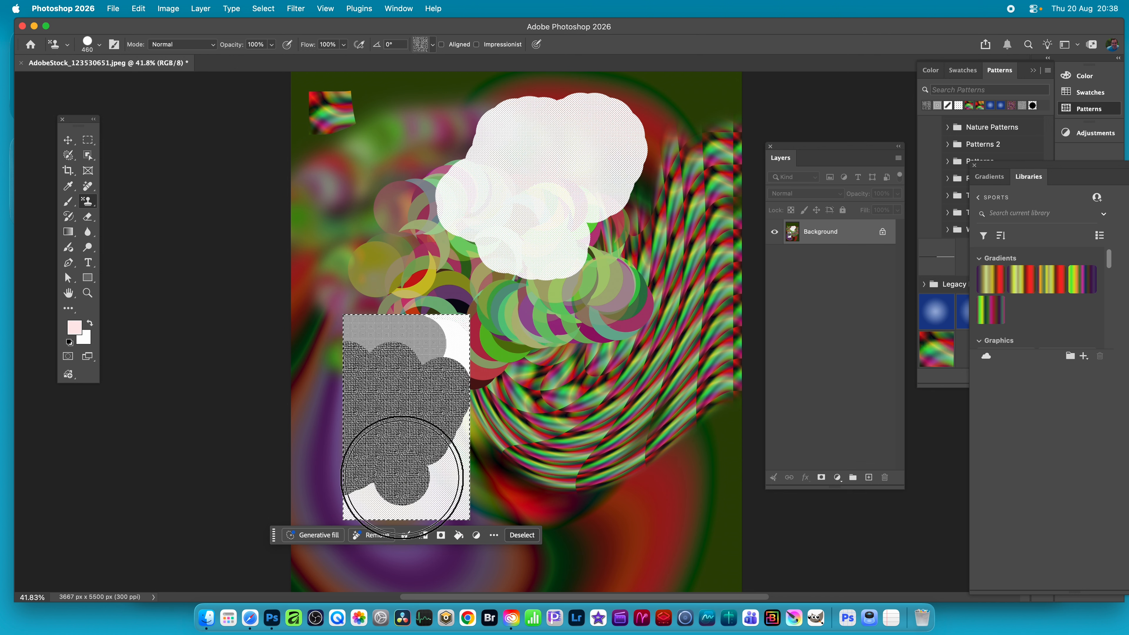
mouse_move(427, 483)
left_mouse_down()
mouse_move(438, 456)
mouse_move(456, 464)
mouse_move(452, 409)
left_mouse_up()
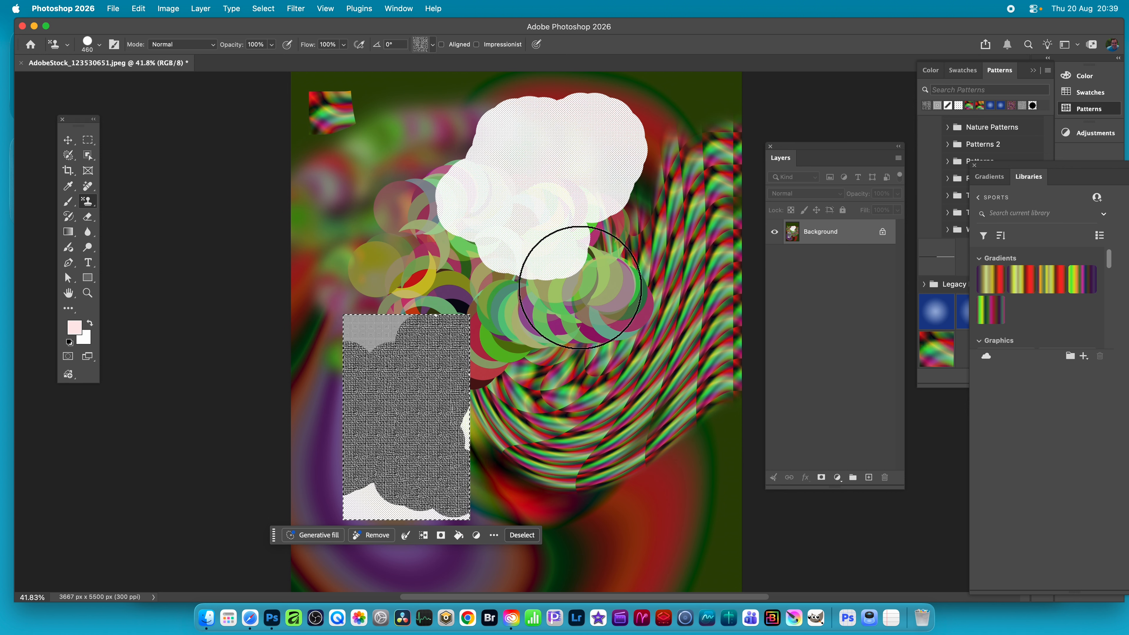
left_click(262, 8)
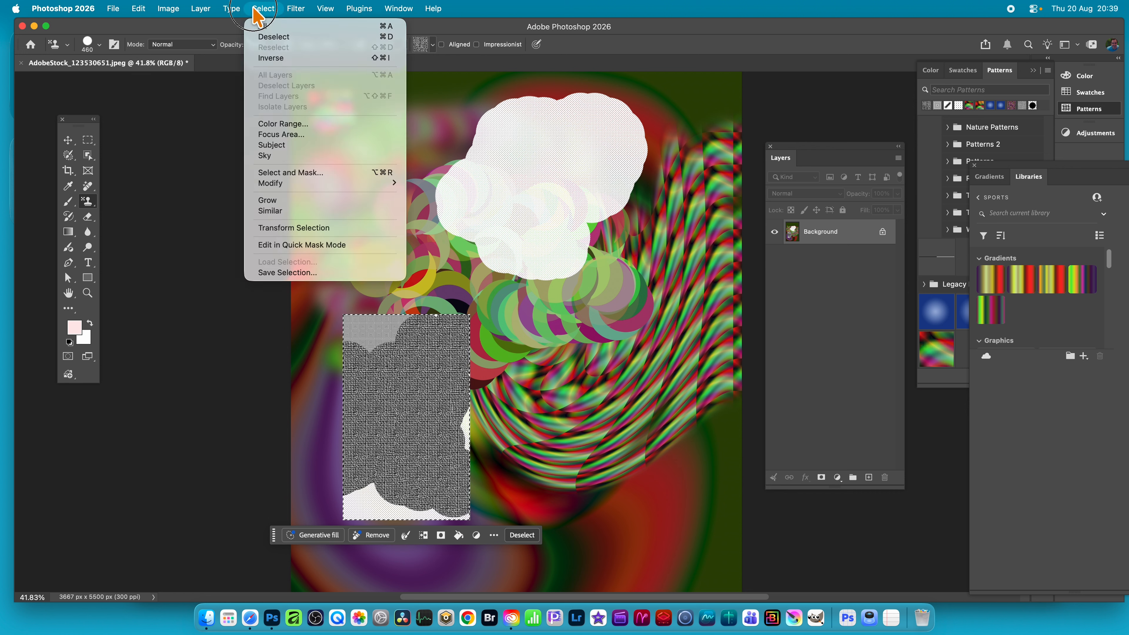
left_click(262, 36)
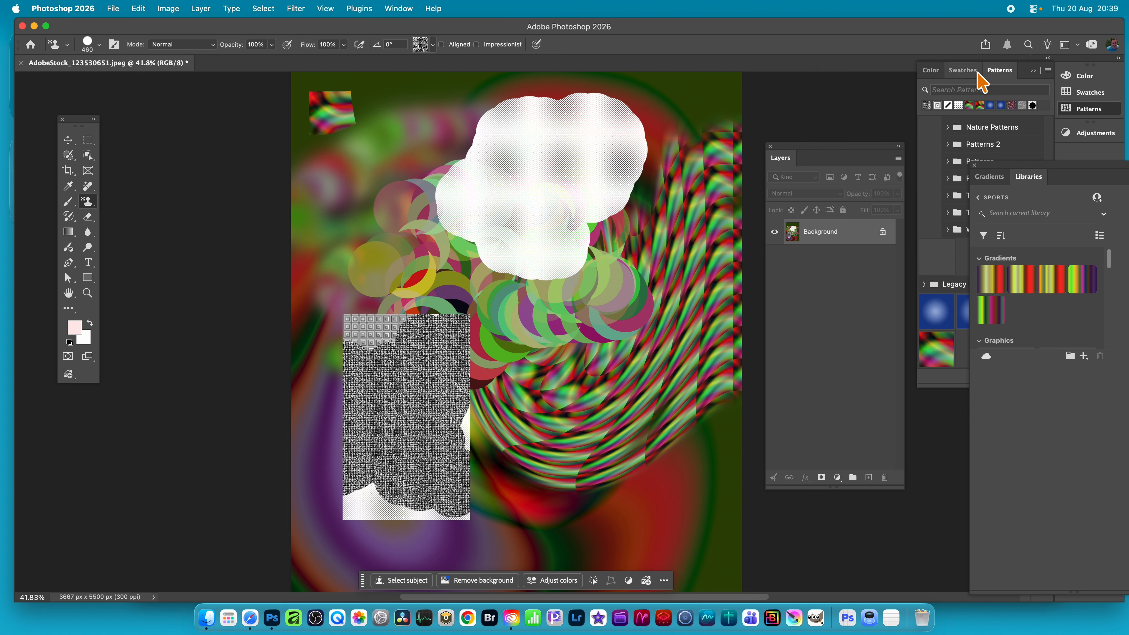
Detach the Patterns panel from its group, place it over the artwork, and examine its preset, import and display options.
left_click(1002, 70)
left_click_drag(1005, 73, 580, 118)
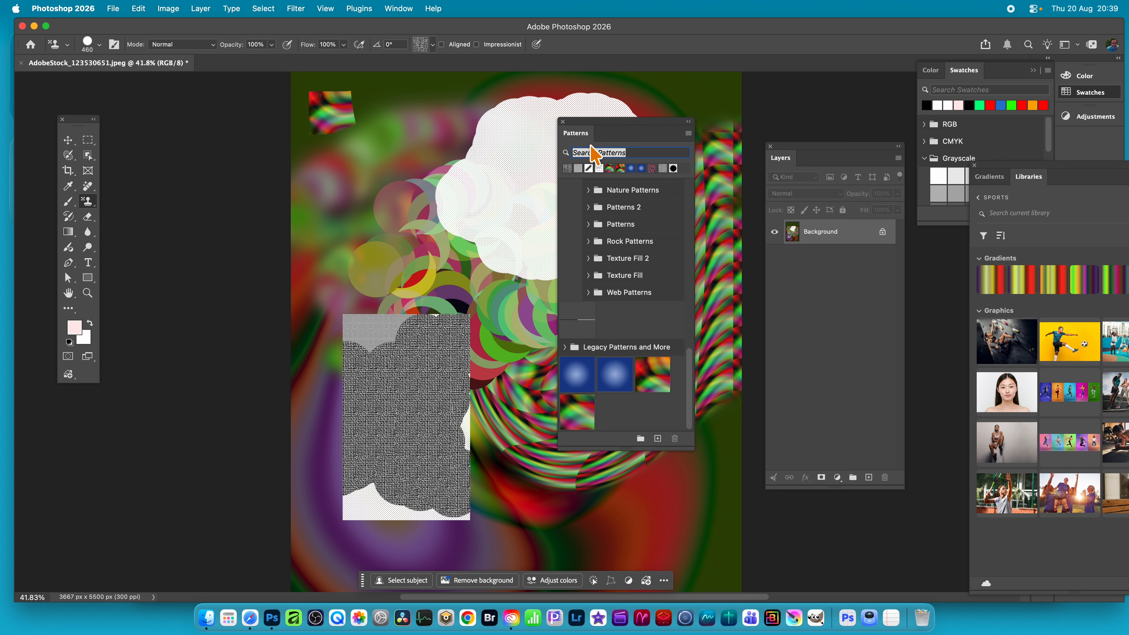
left_click(687, 133)
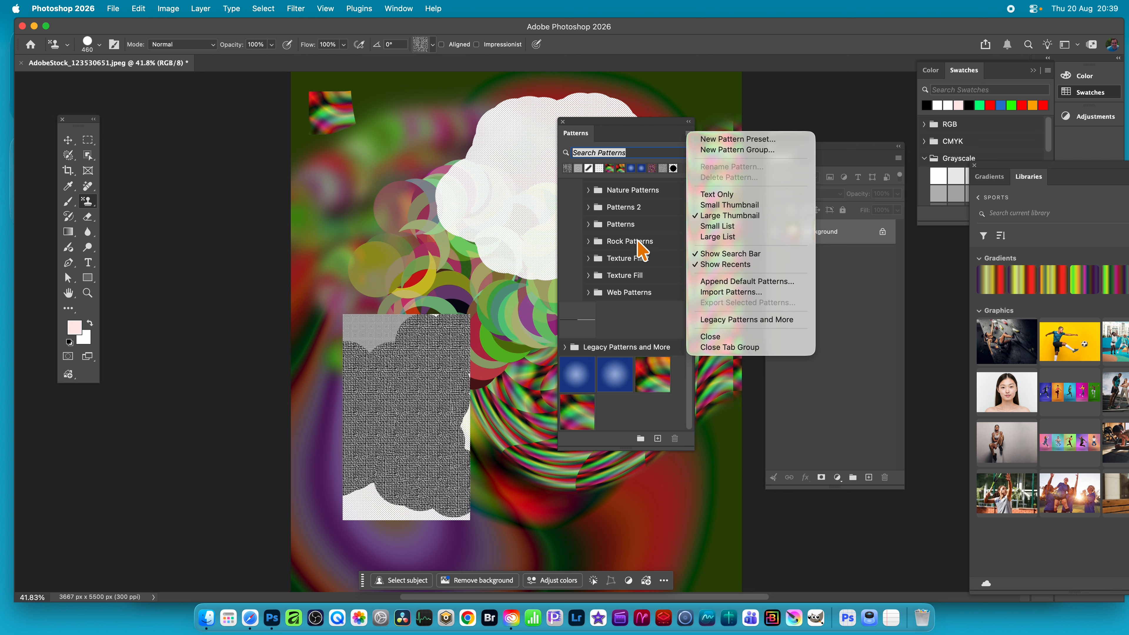
left_click(606, 126)
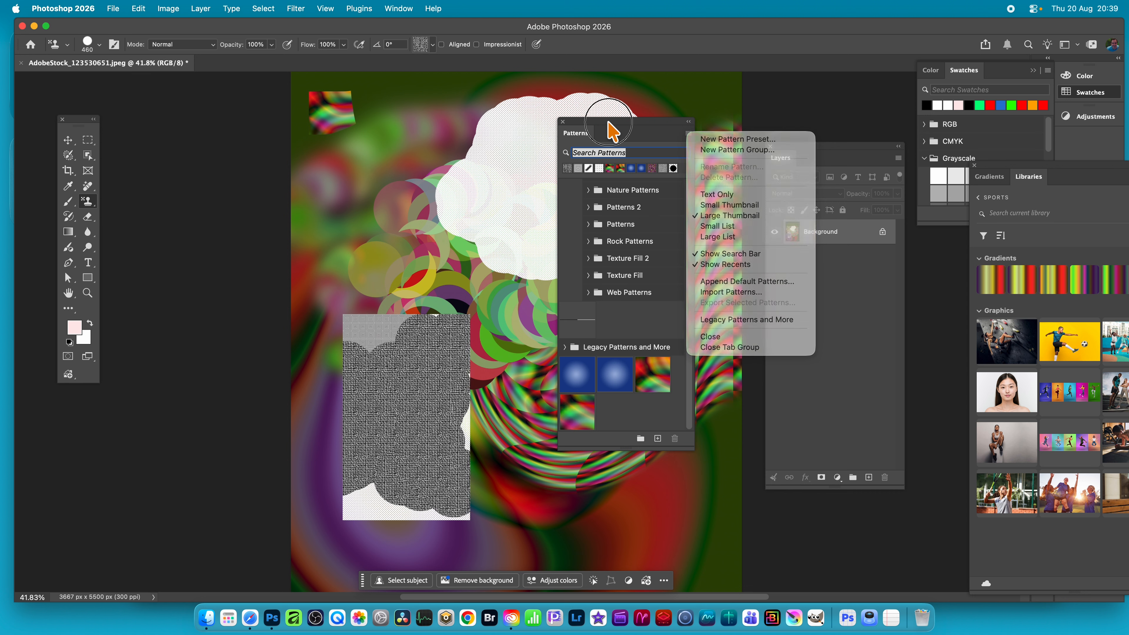
left_click_drag(624, 126, 804, 130)
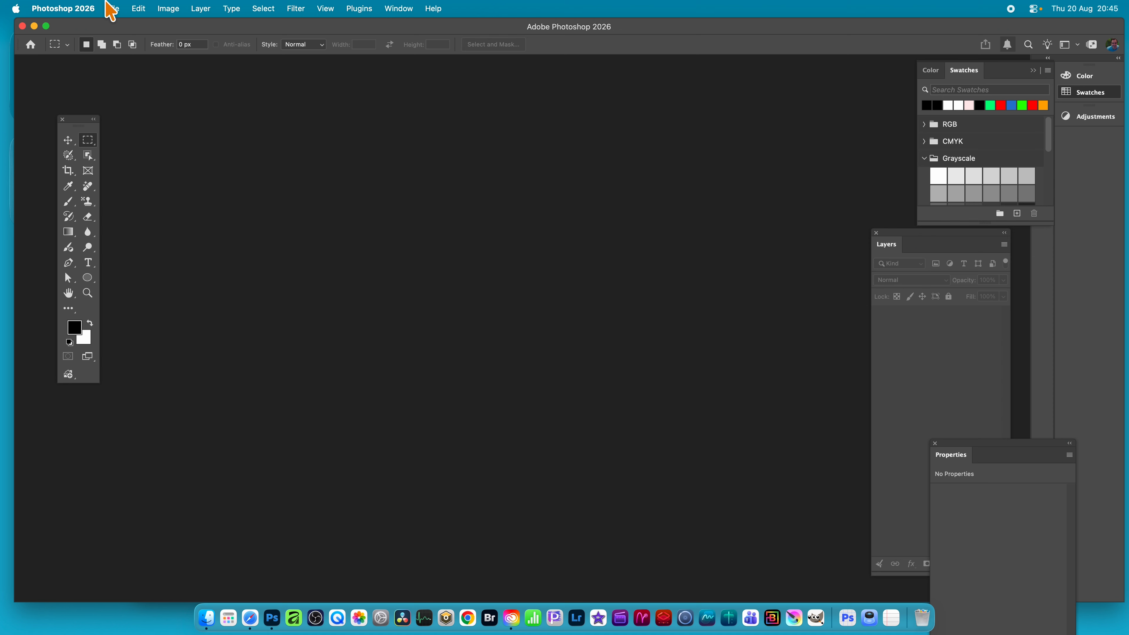
Create a new RGB document 1000 px wide and 1000 px high with a white background at 144 pixels per inch.
left_click(114, 9)
left_click(120, 26)
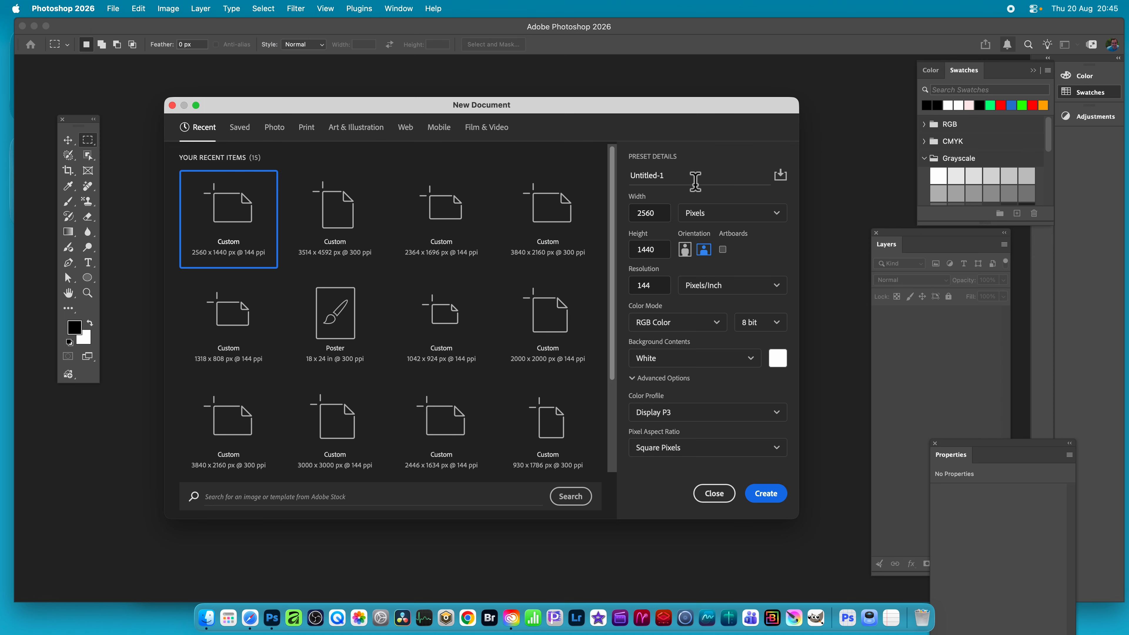
double_click(659, 214)
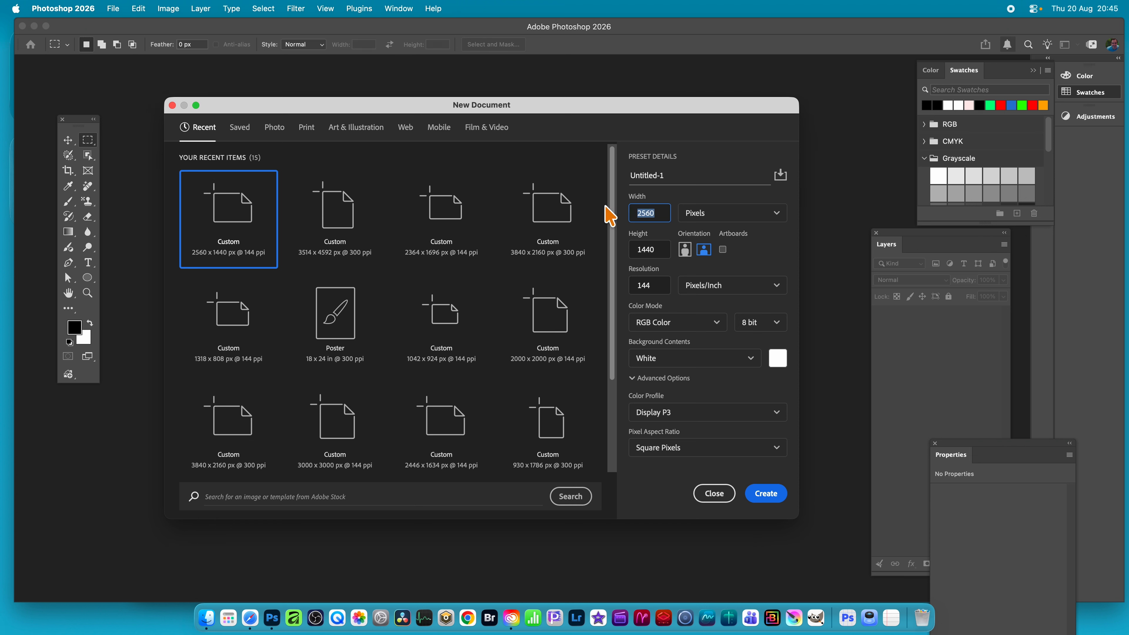
type("1000")
key("Tab")
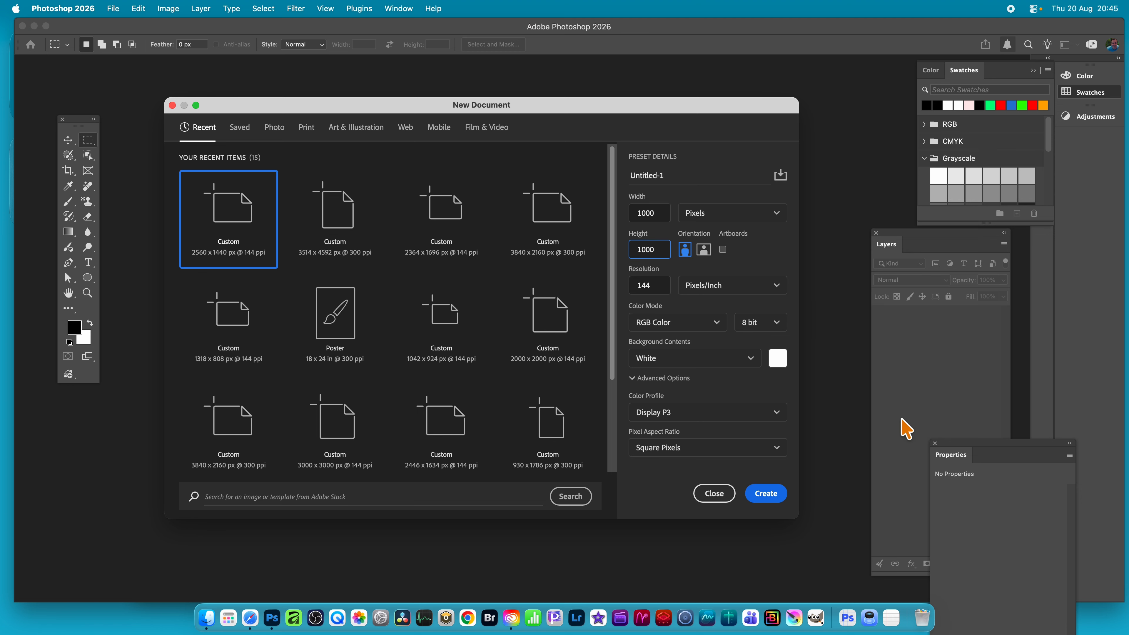
left_click(765, 494)
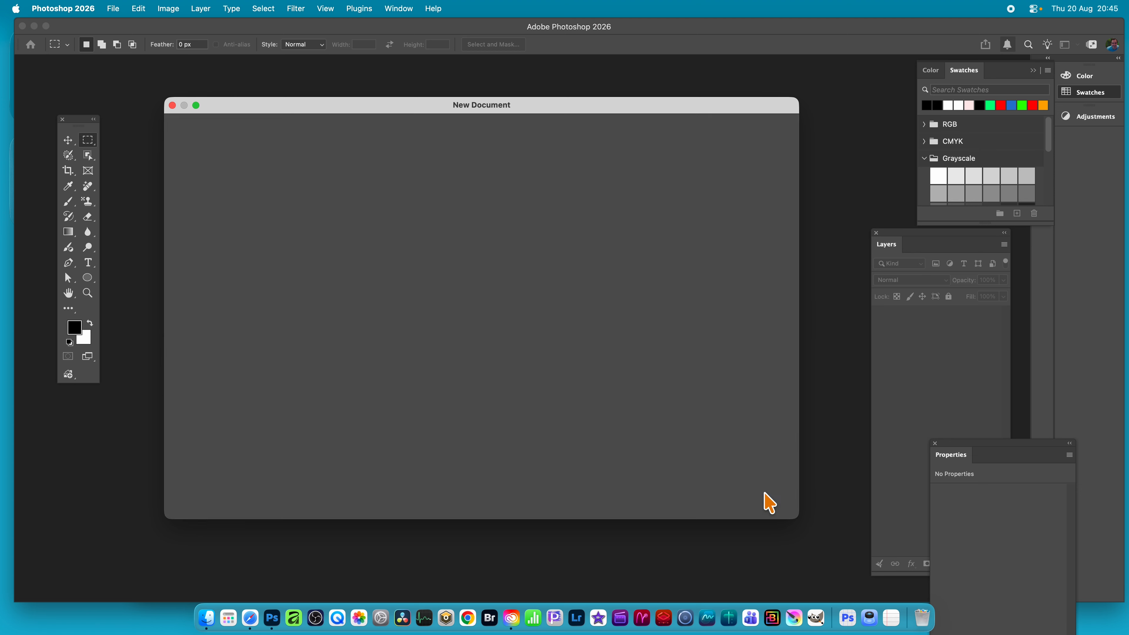